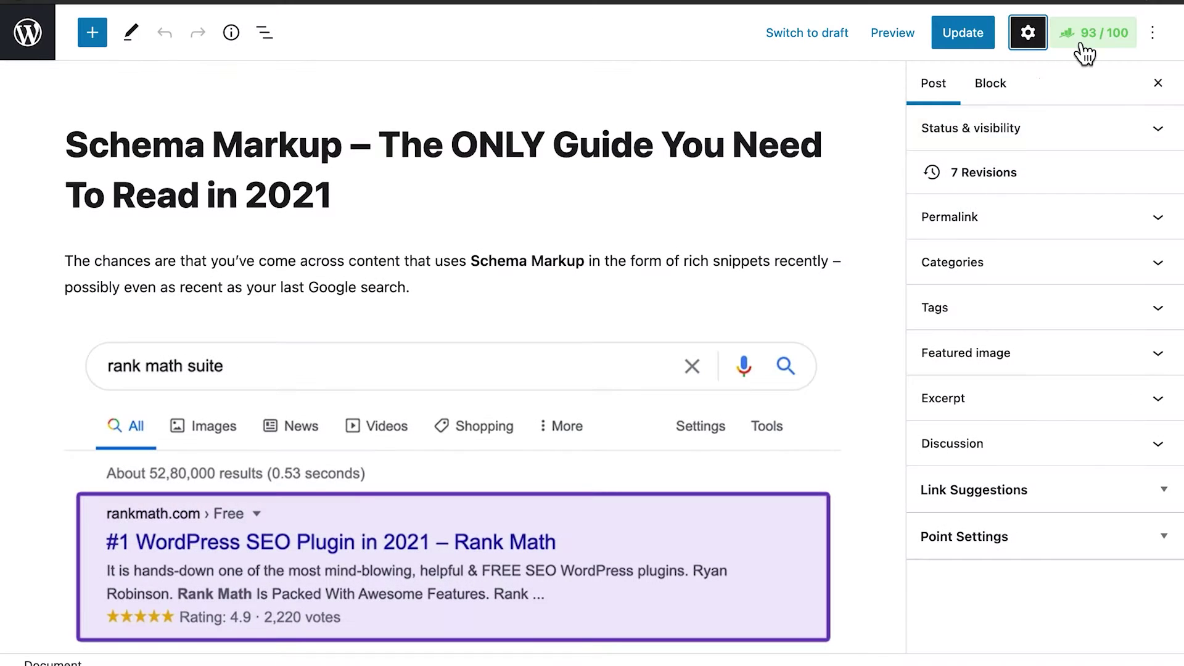
- Open the post's Rank Math SEO panel from the score button and Options > Plugins > Rank Math
click(1085, 51)
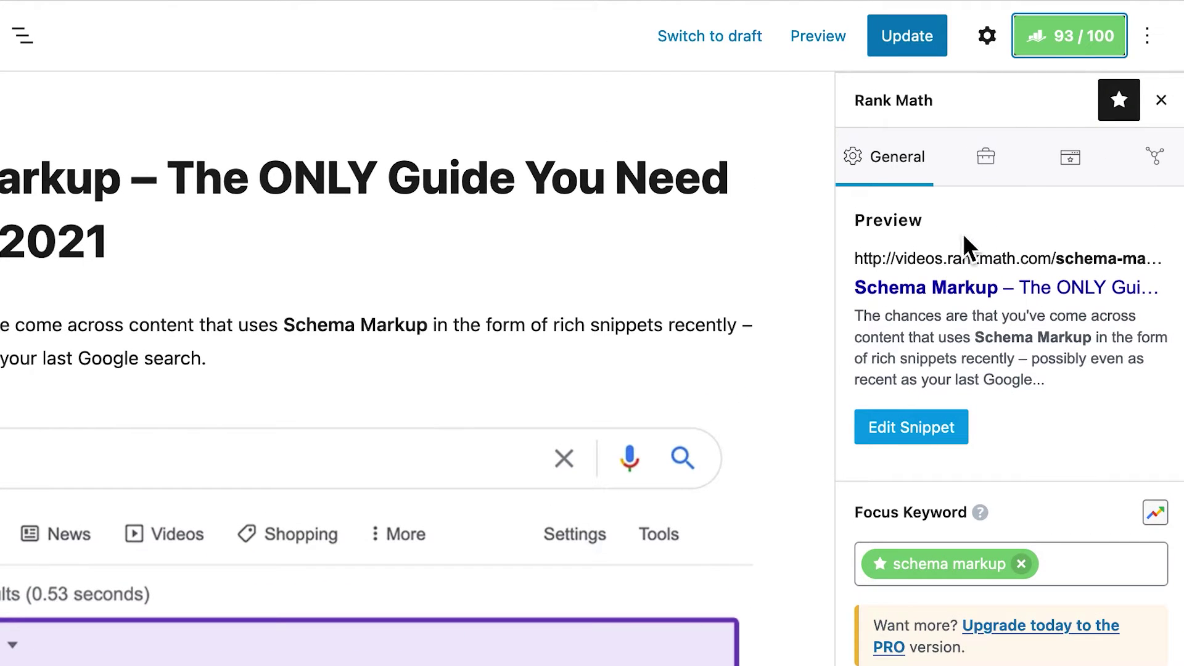
scroll(934, 293, down, 1)
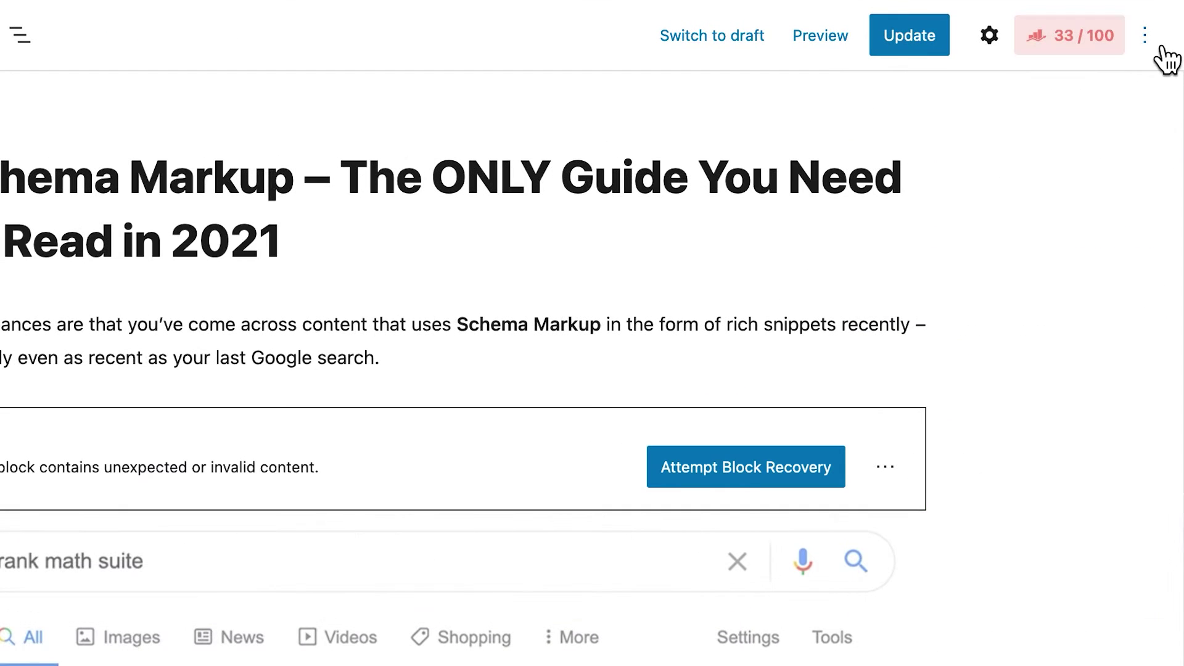
click(1160, 49)
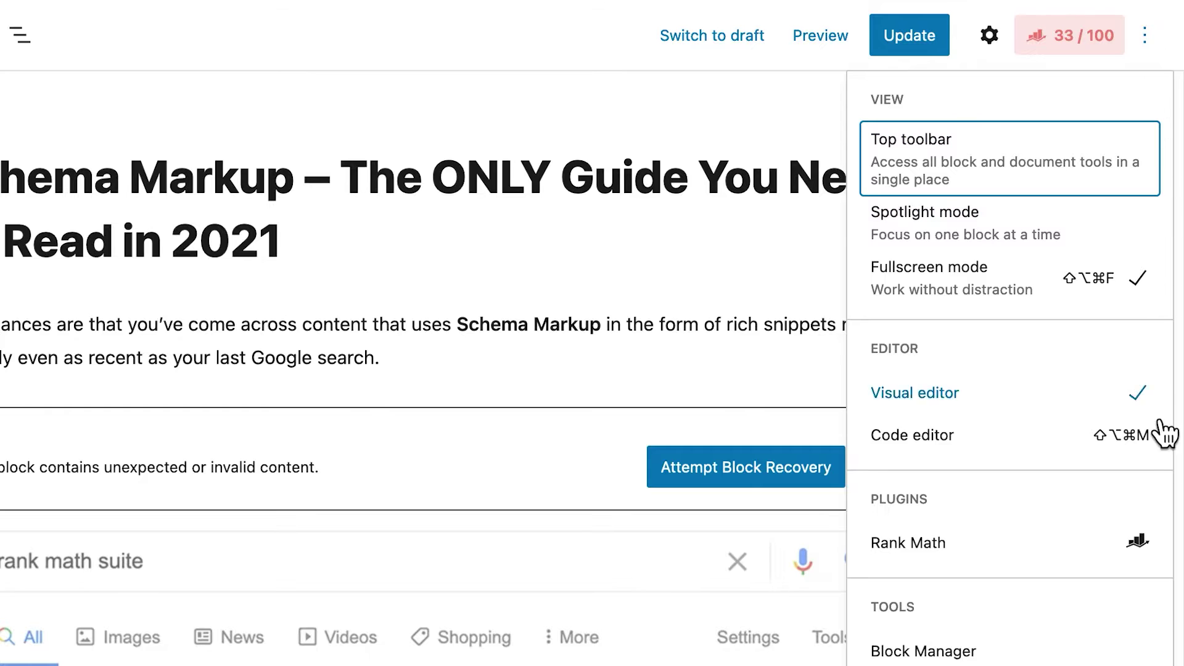
click(1101, 566)
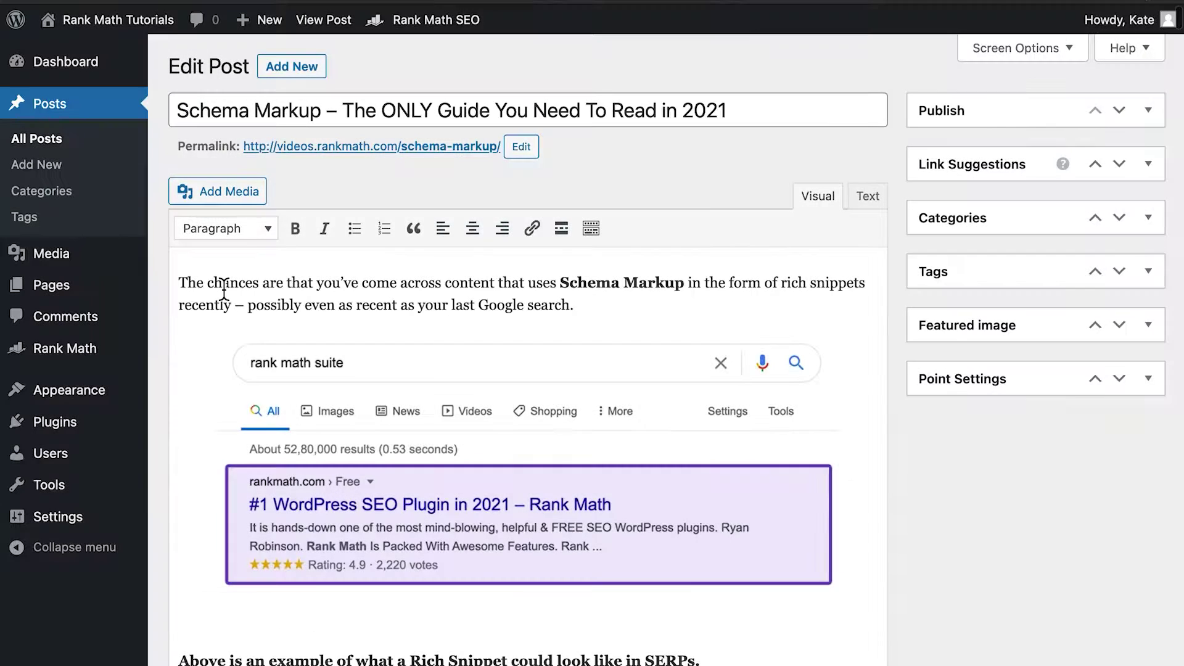
- Scroll the classic editor down to the Rank Math SEO meta box
scroll(1155, 140, down, 2)
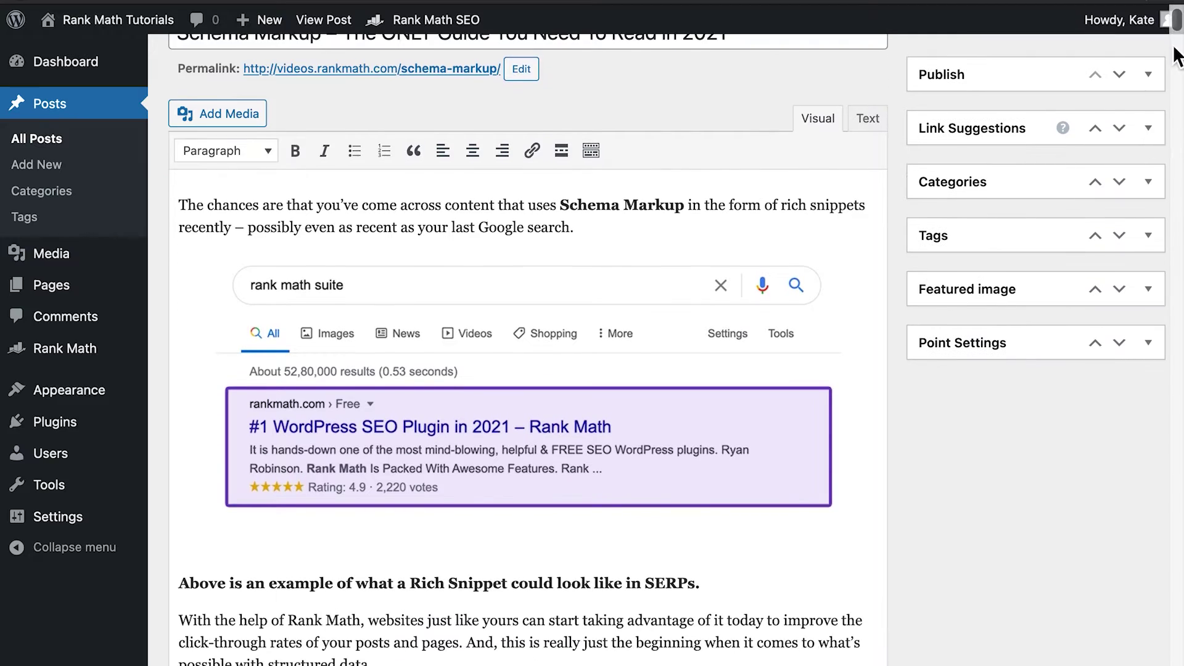
drag(1175, 19, 1149, 568)
scroll(1150, 570, down, 2)
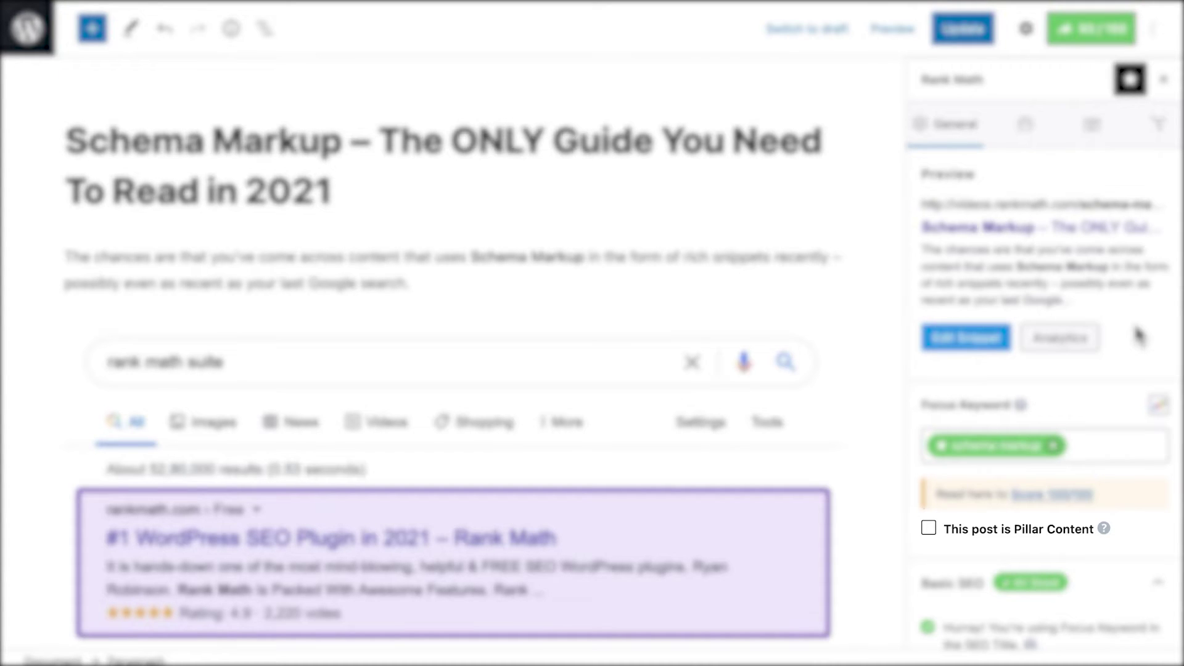
- Collapse the Basic SEO checks, then expand and collapse the Additional checks
scroll(1138, 333, down, 3)
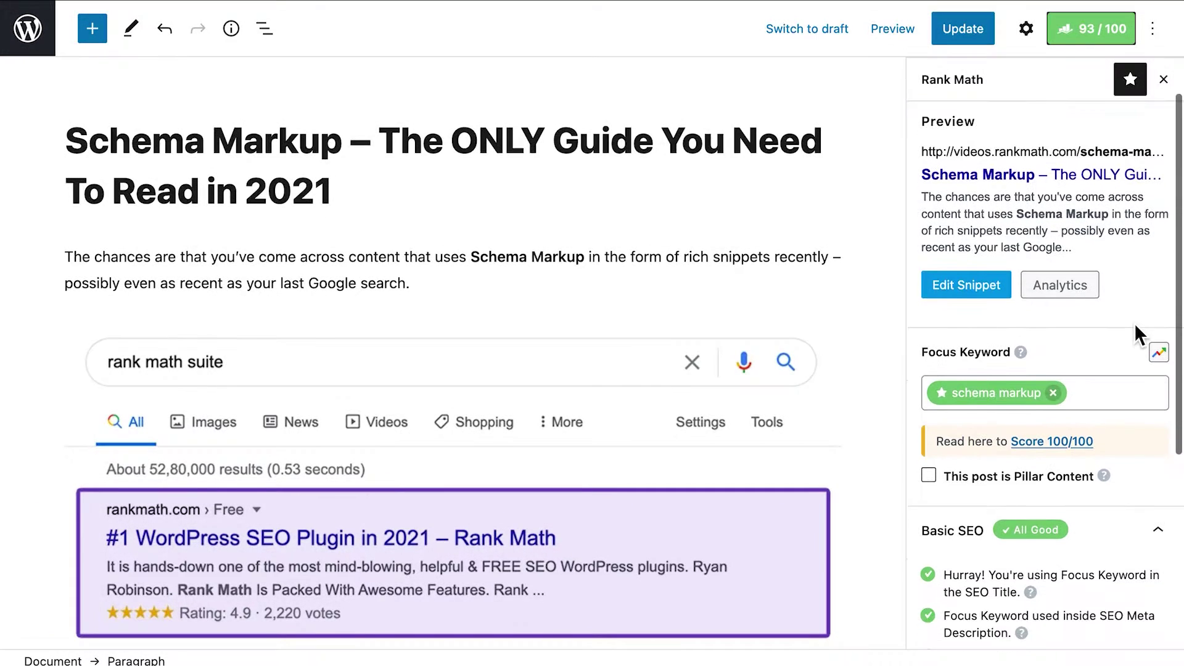
scroll(1136, 326, down, 3)
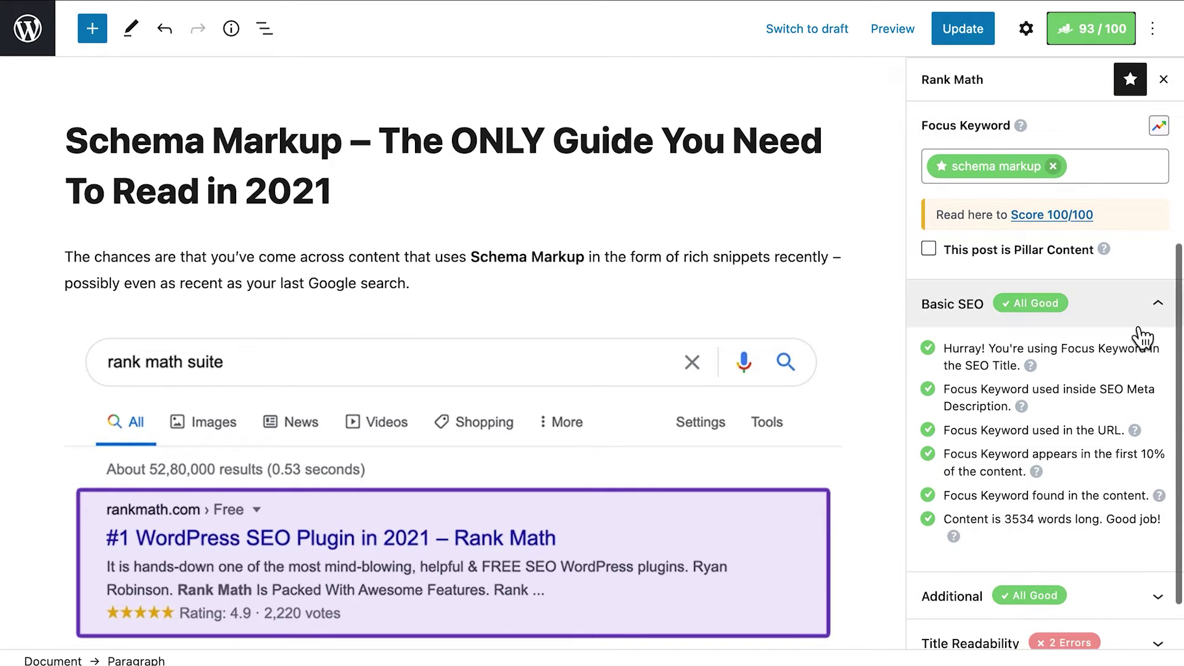
scroll(1138, 331, down, 1)
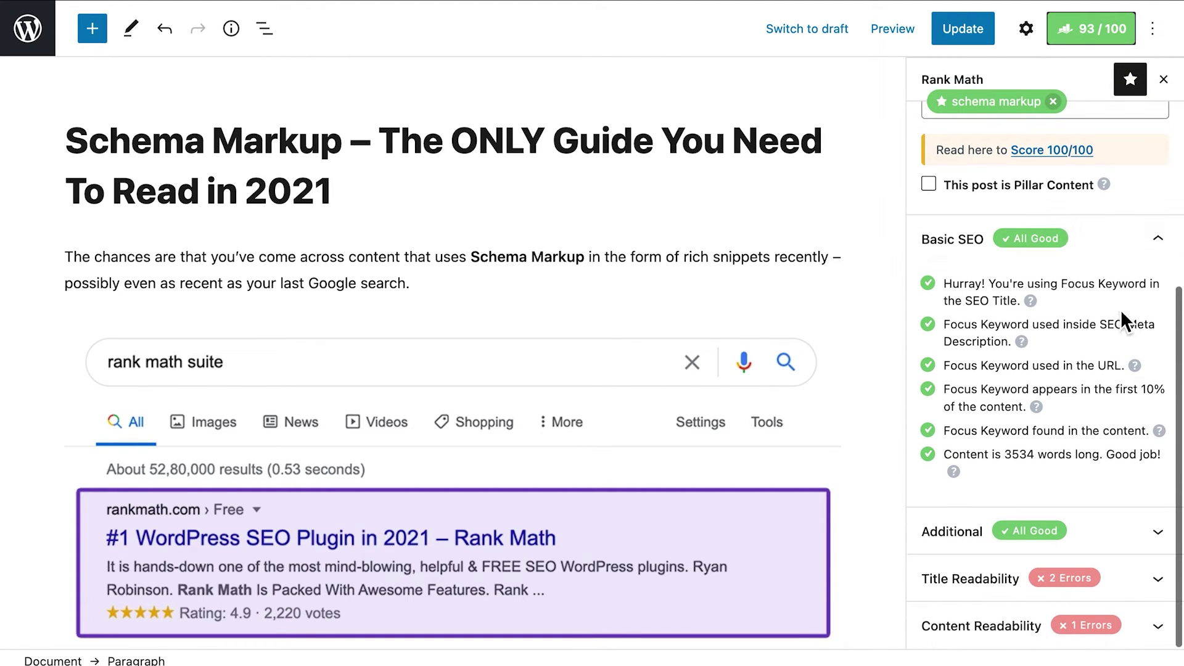
click(1160, 238)
click(1163, 541)
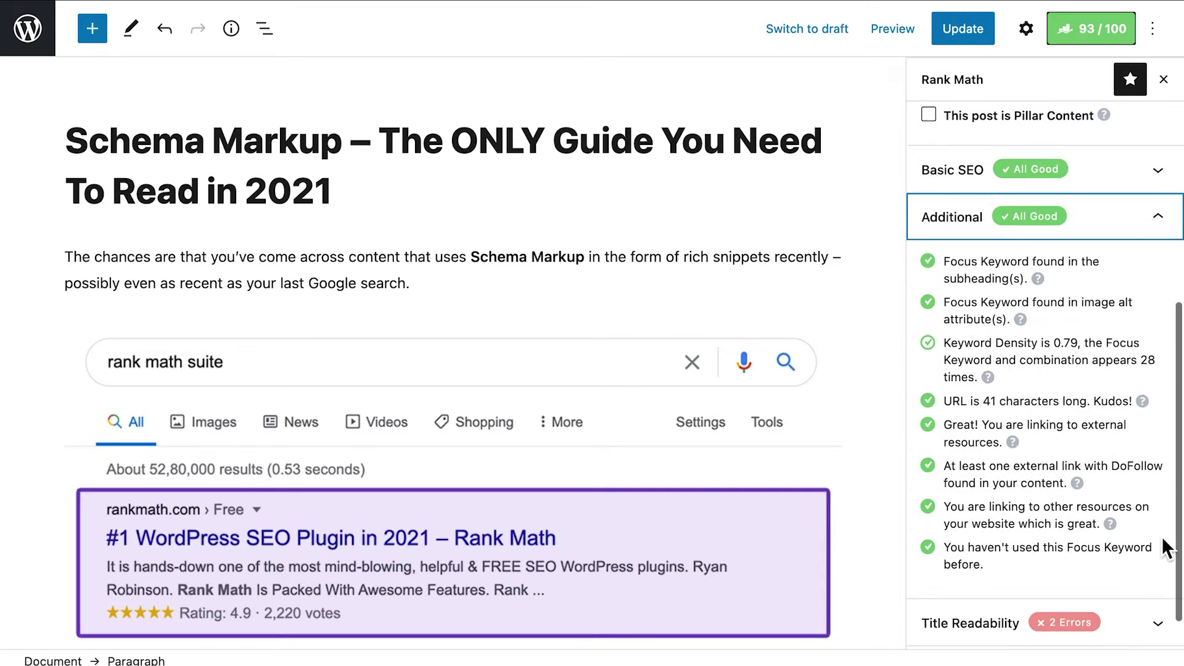
scroll(1162, 535, down, 1)
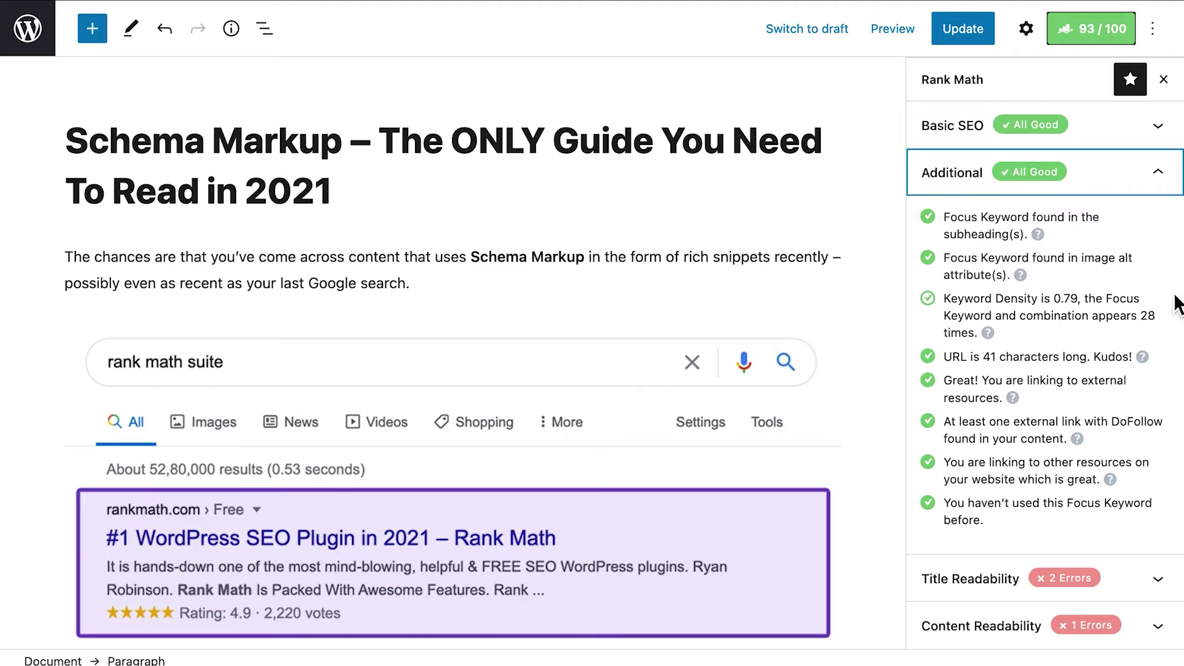
click(1161, 174)
- Review the Title Readability and Content Readability checks, then show the Advanced robots settings
click(1156, 577)
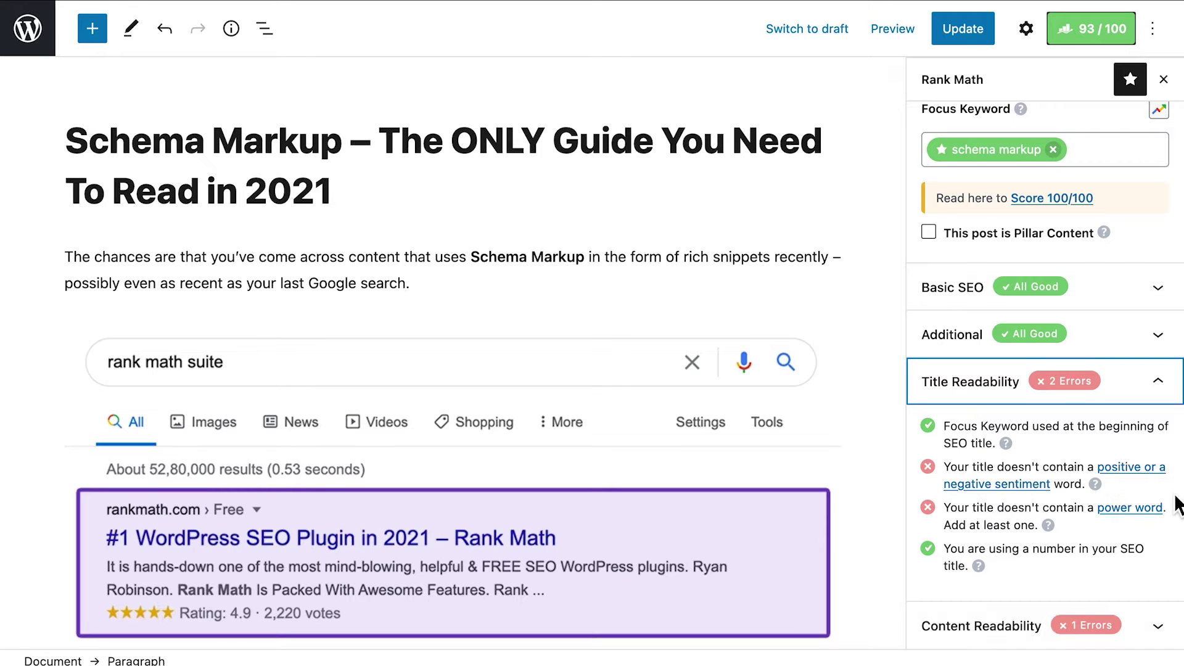
click(1166, 396)
click(1152, 627)
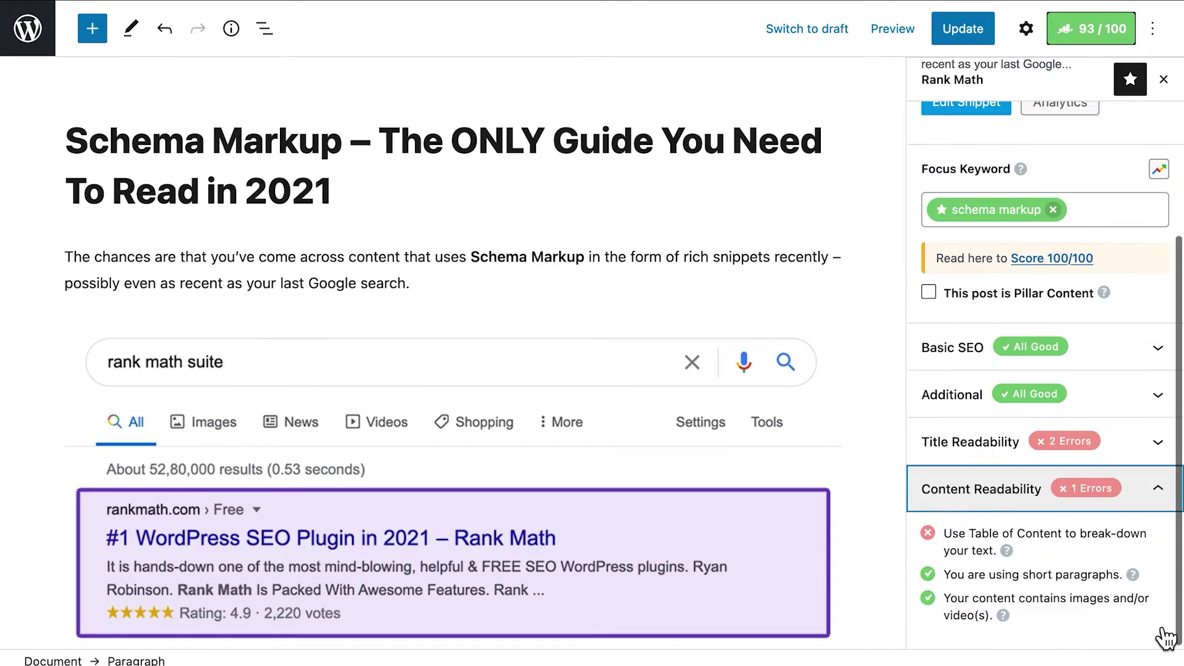
click(1170, 497)
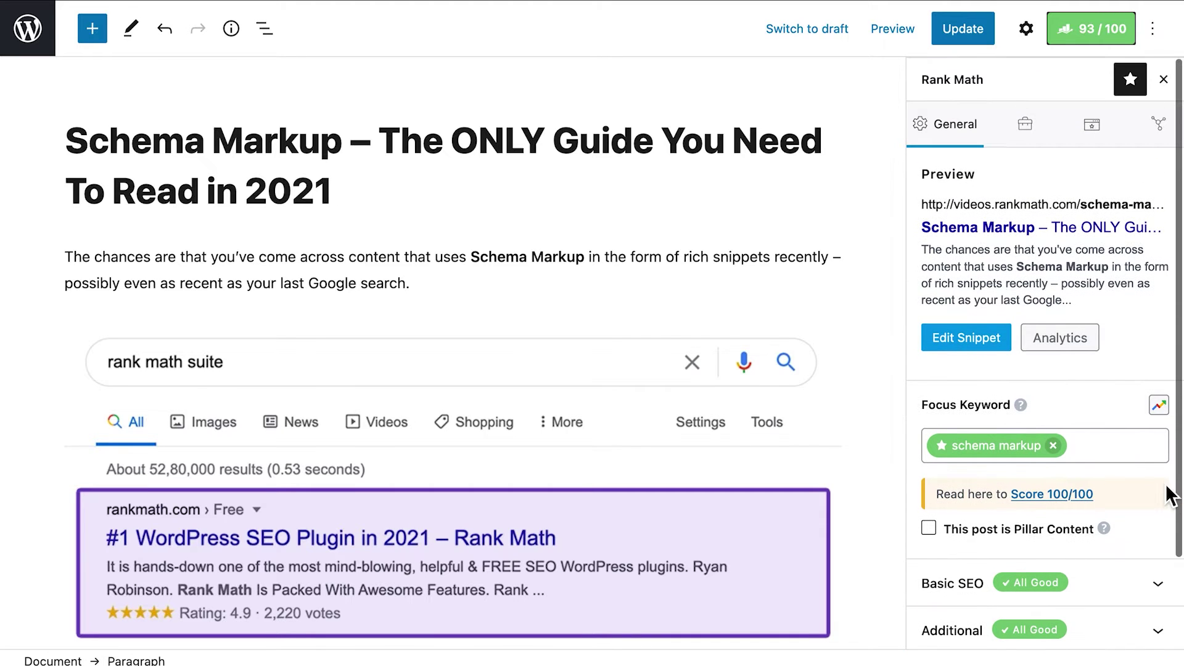
click(1026, 126)
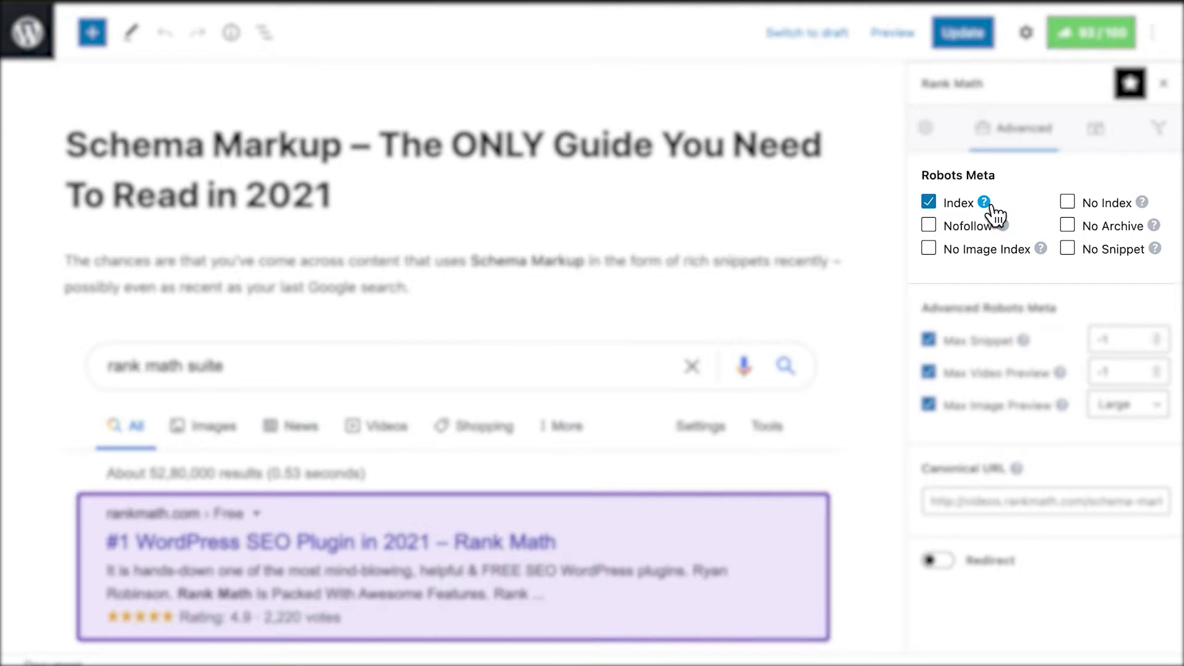
- Switch the post's robots meta to No Index, then back to Index
mouse_move(994, 212)
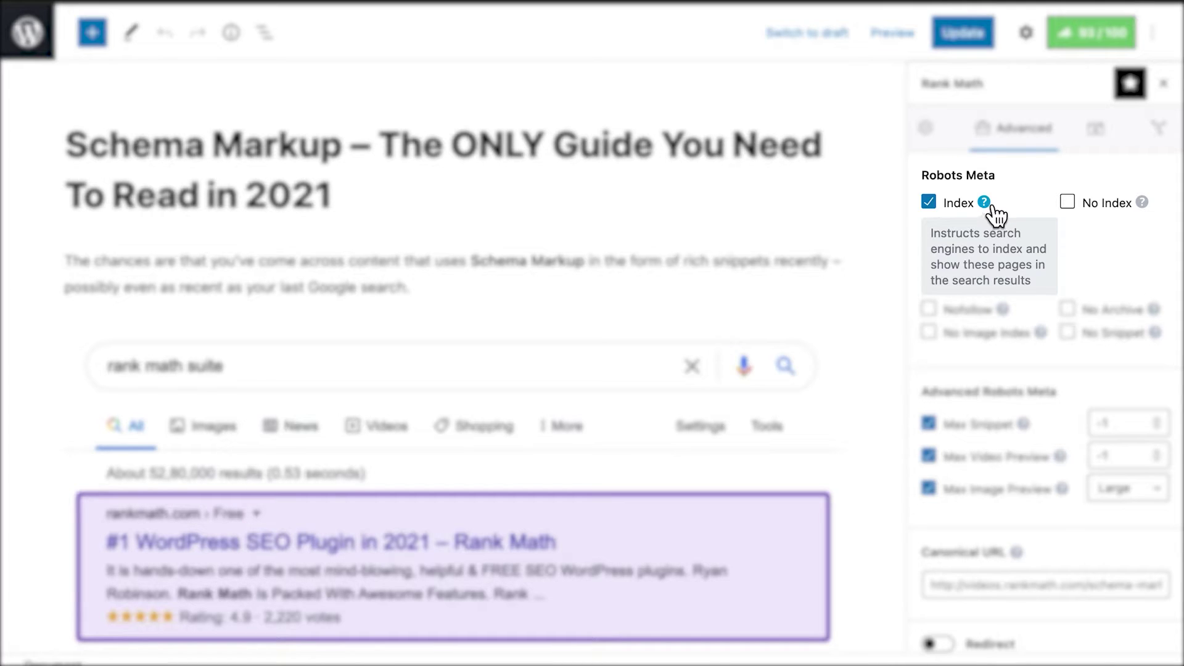
click(1068, 206)
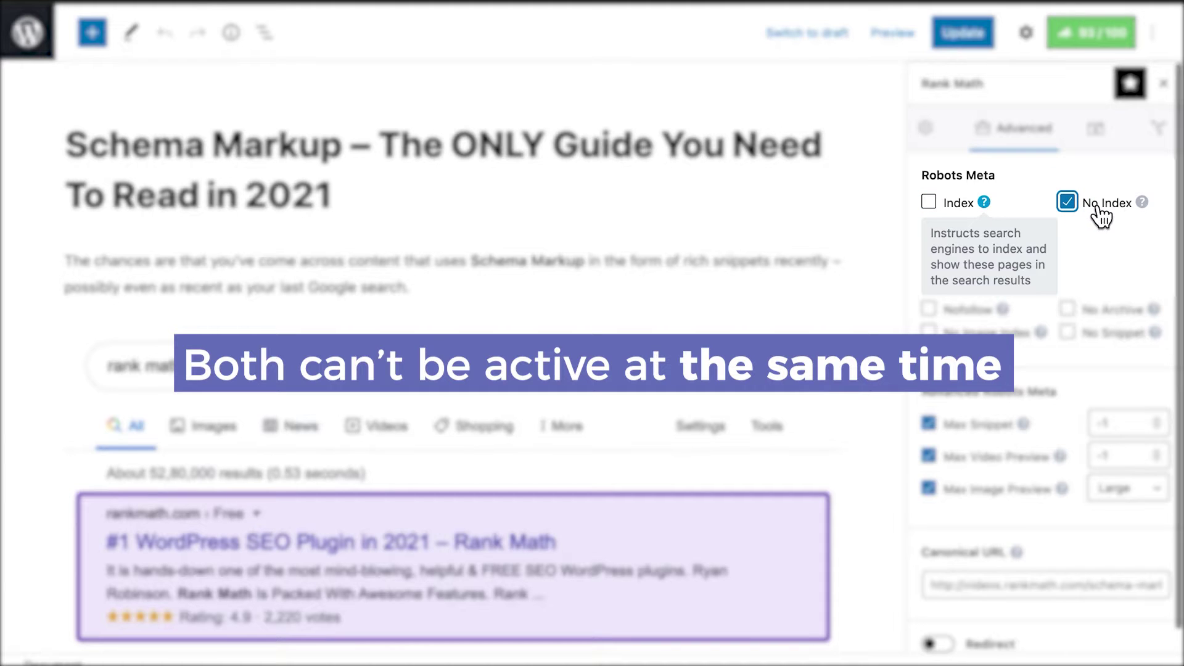
click(1077, 212)
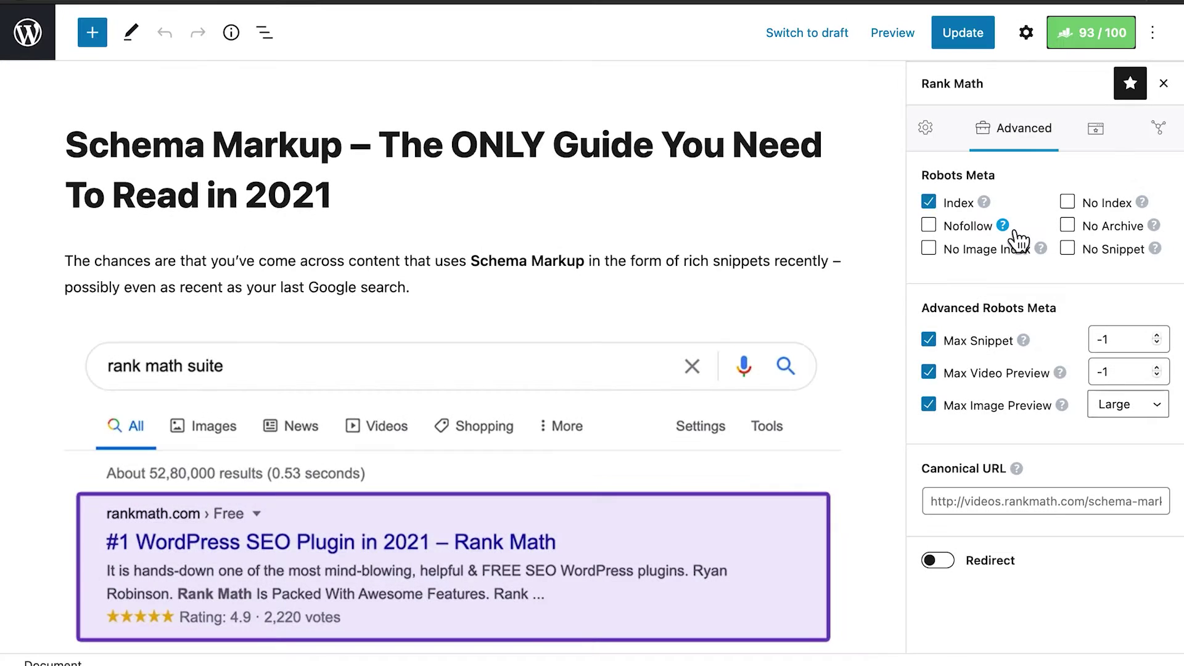
mouse_move(1017, 236)
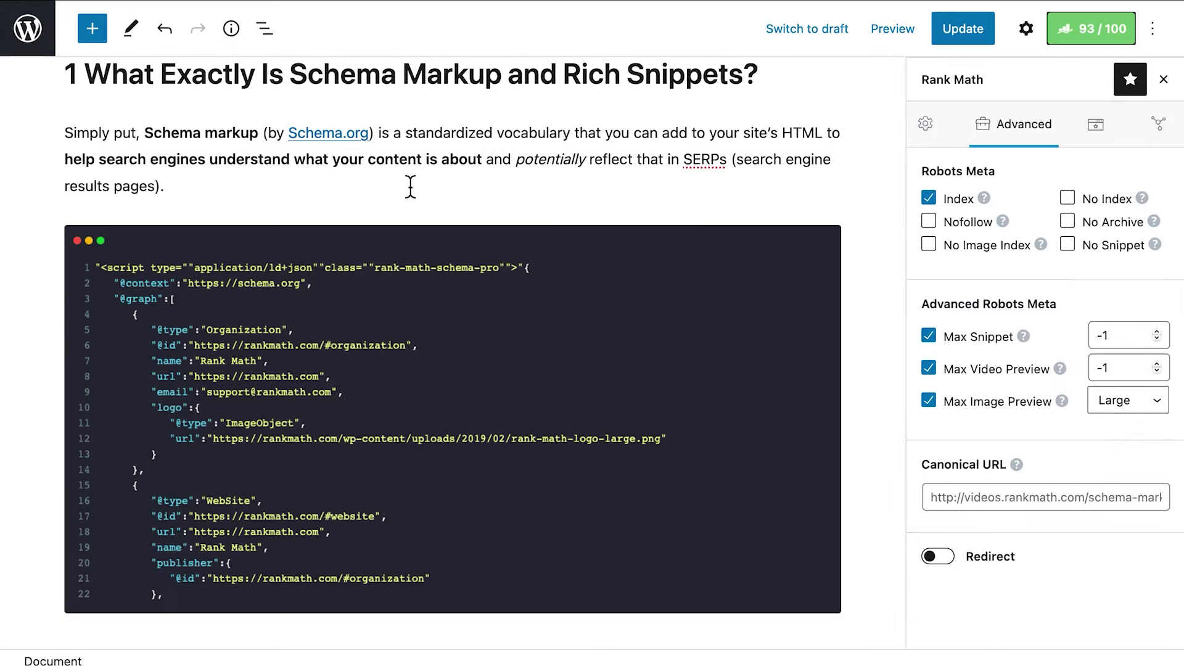
- Set the article's Schema.org link to nofollow and view the No Archive explanation
double_click(336, 136)
click(301, 87)
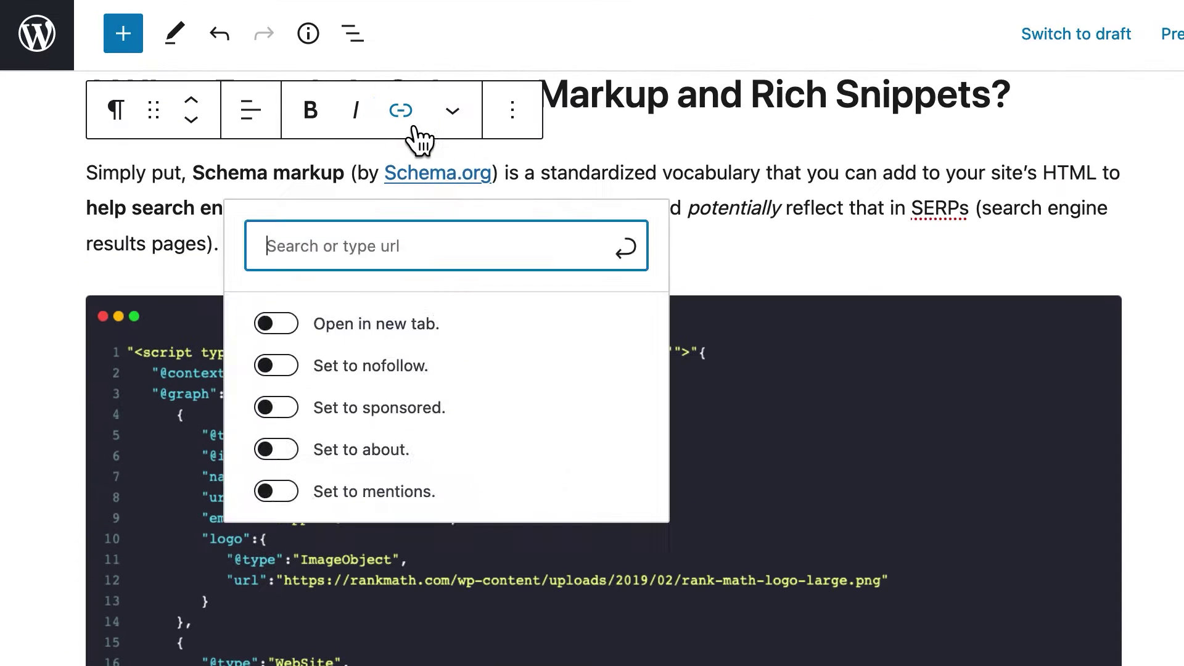
click(301, 376)
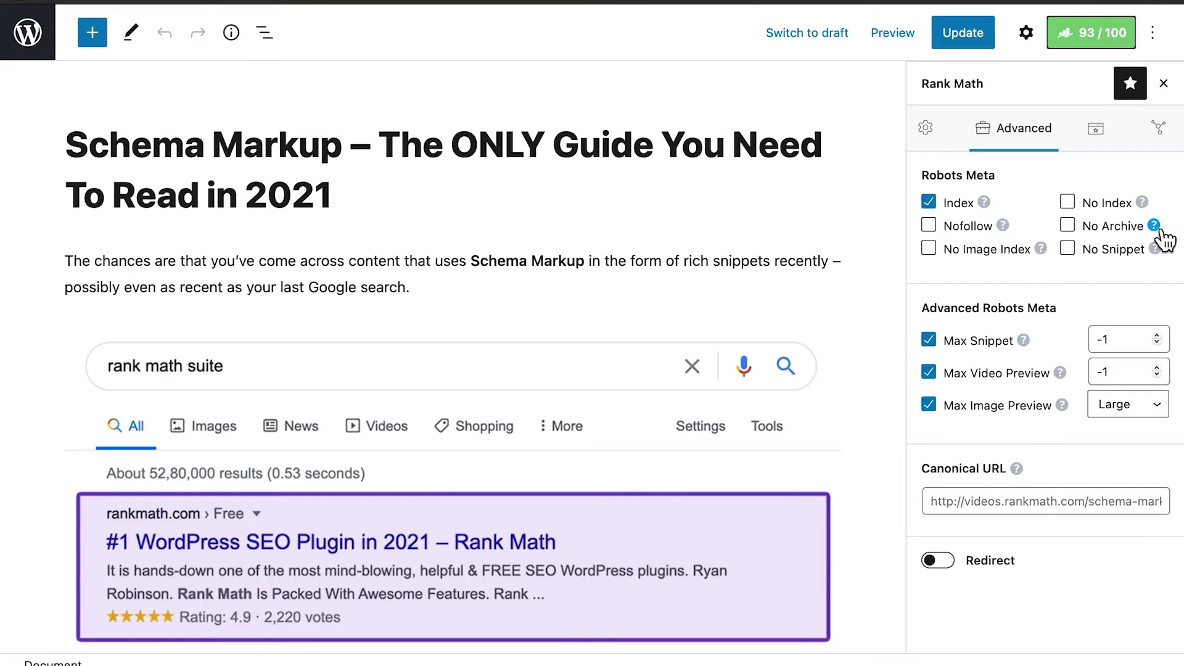
click(1153, 225)
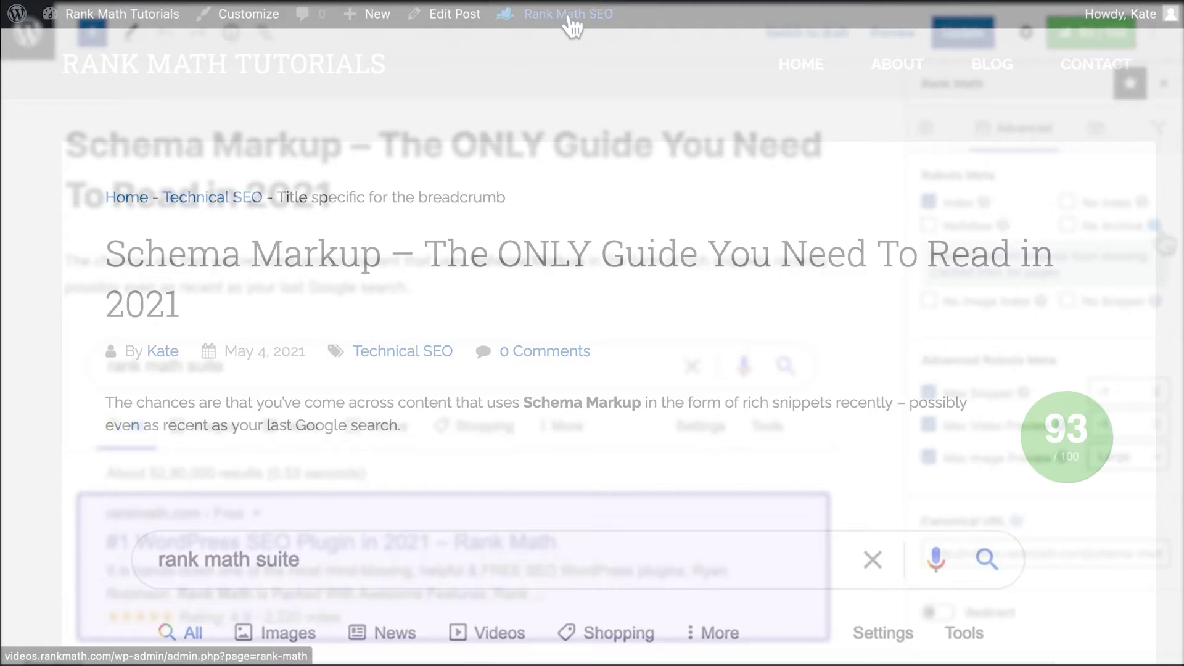
- Check the front-end post in Google Cache via Rank Math SEO > External Tools
mouse_move(573, 19)
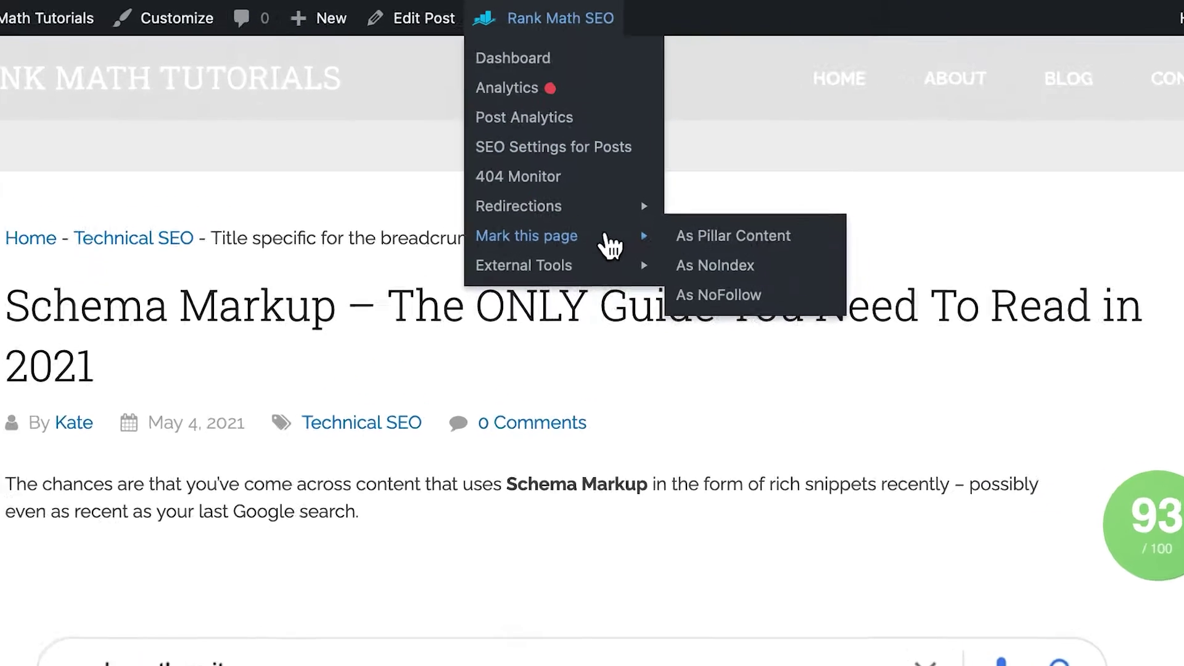
mouse_move(608, 224)
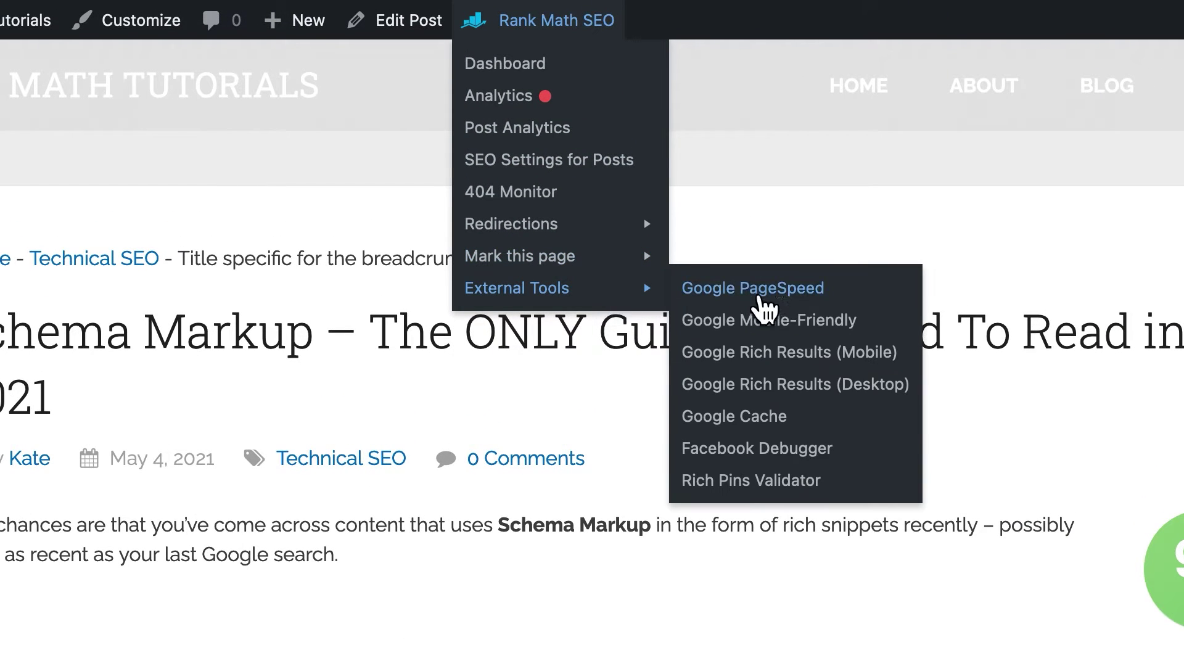
click(802, 422)
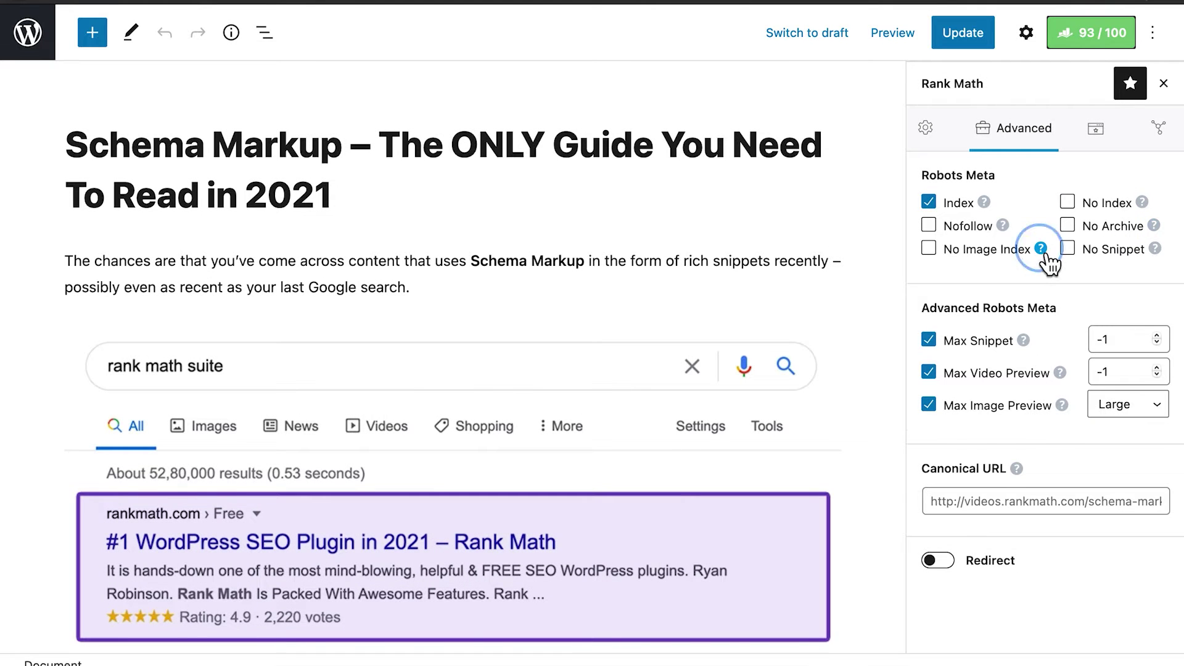
mouse_move(1042, 251)
click(1157, 250)
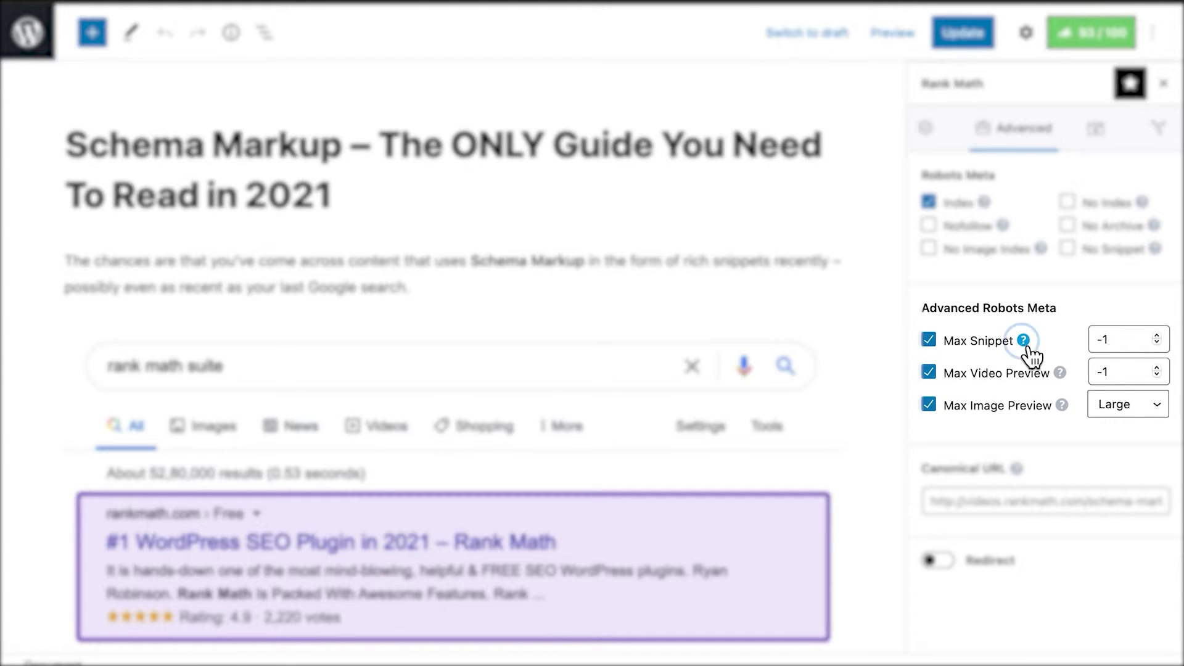
- Review the Max Snippet, Max Video Preview and Max Image Preview explanations and image size options
mouse_move(1030, 355)
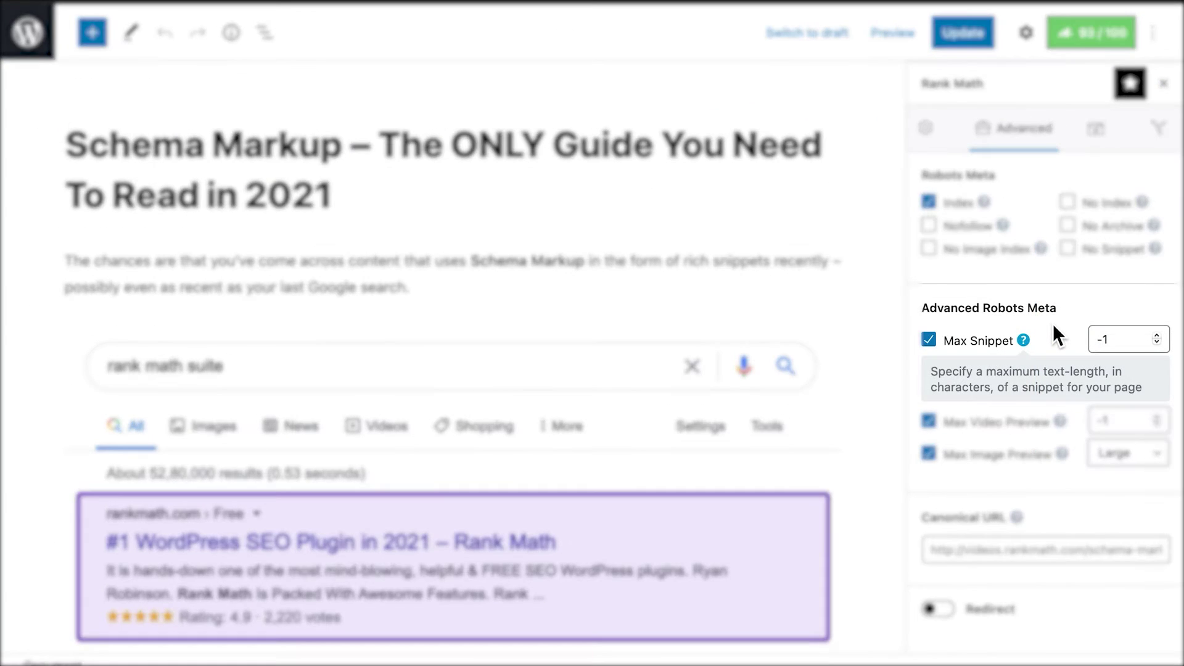
click(1029, 343)
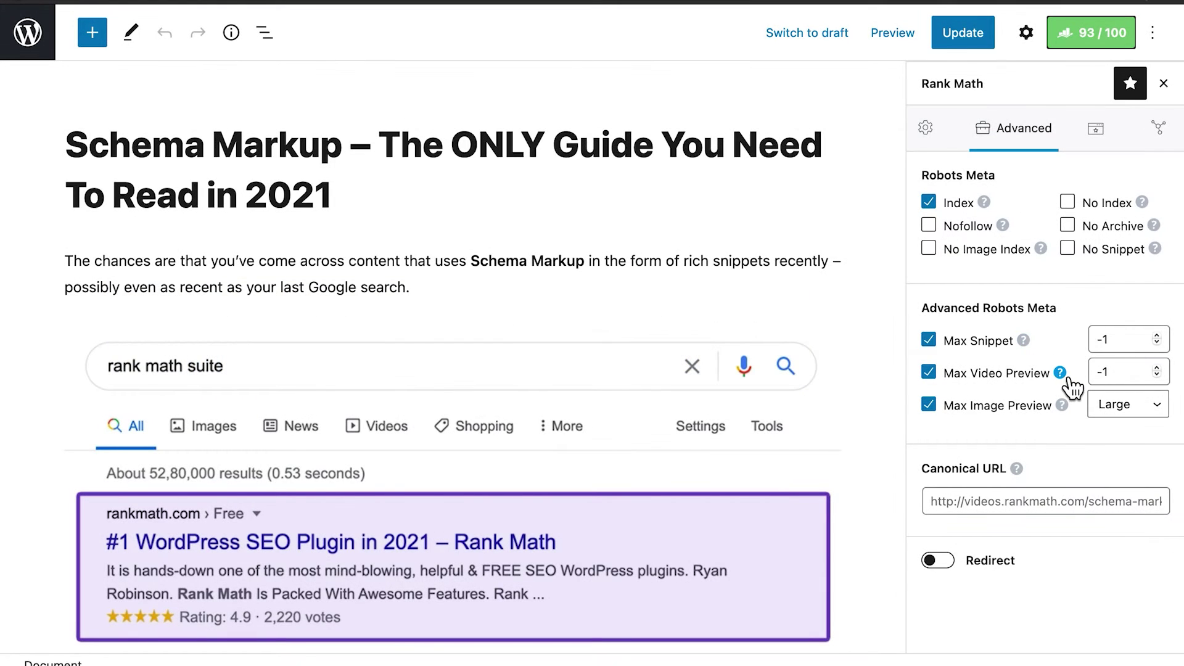
click(1070, 377)
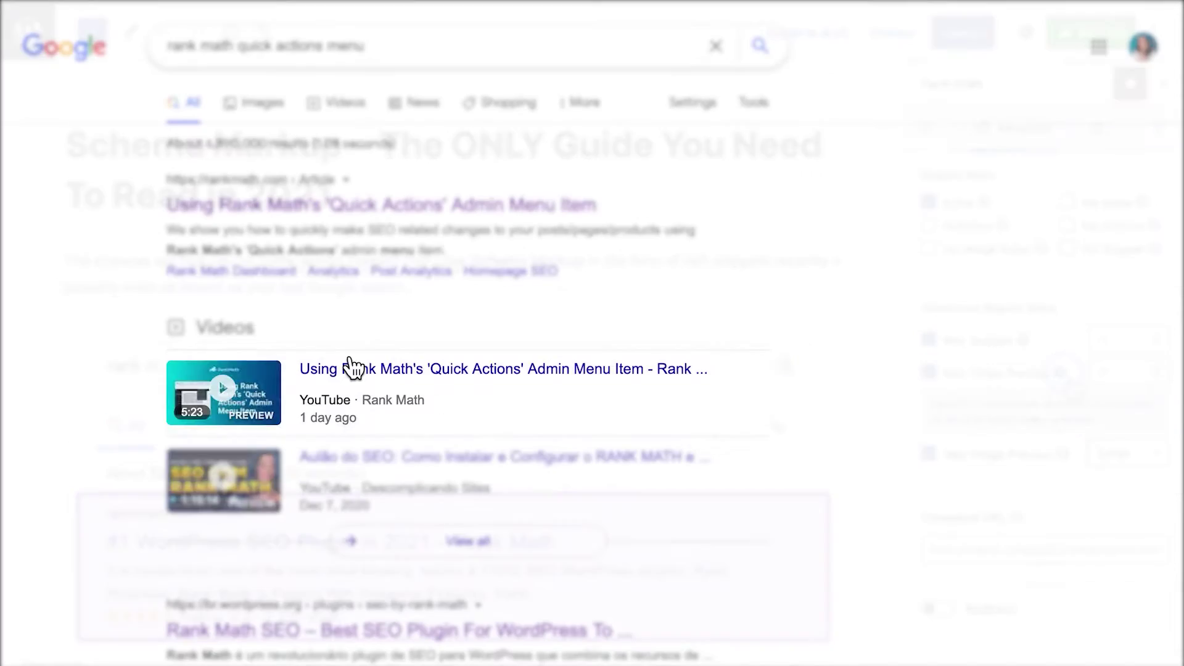
mouse_move(288, 402)
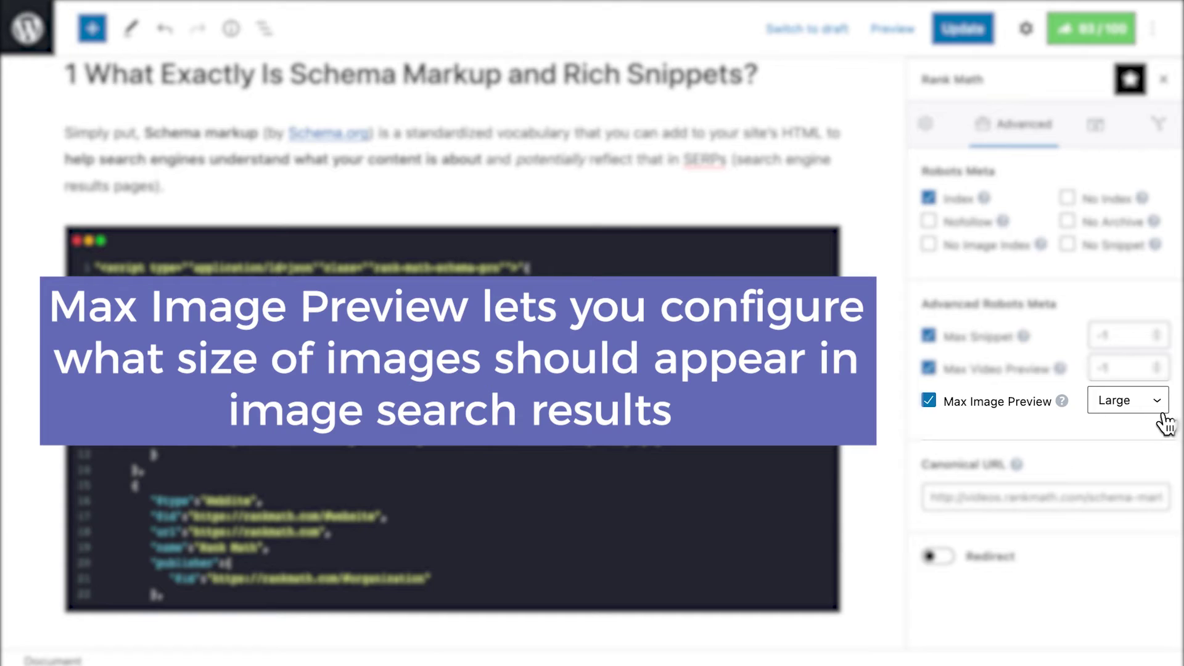
click(1157, 402)
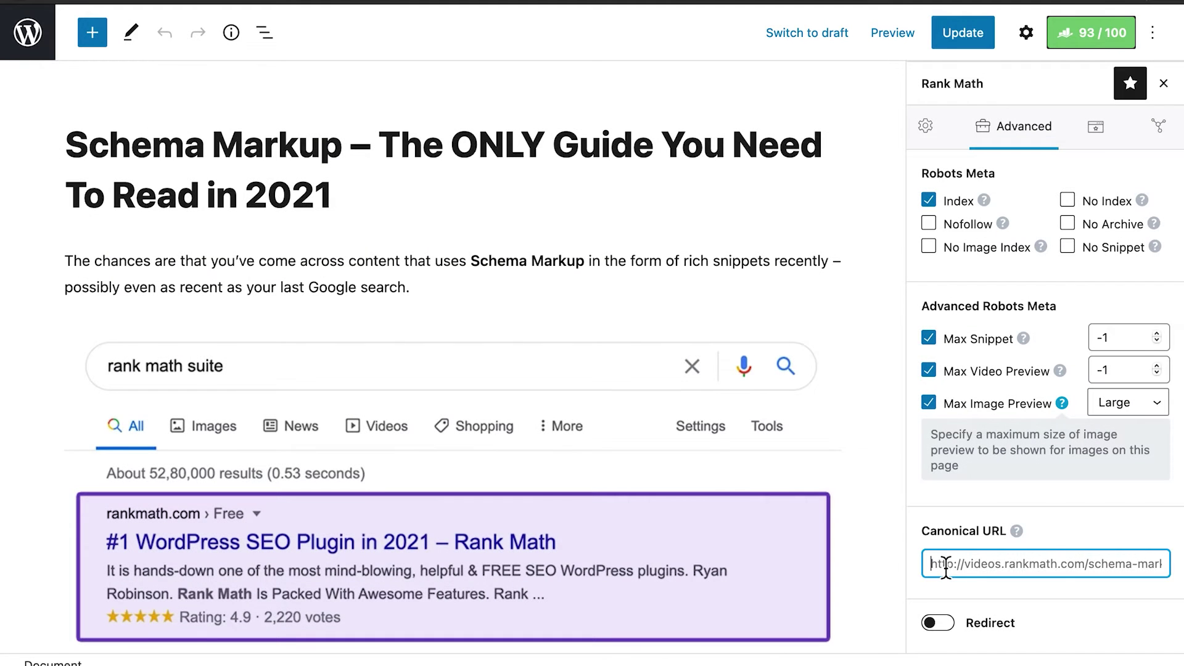
click(1016, 531)
scroll(1060, 510, down, 1)
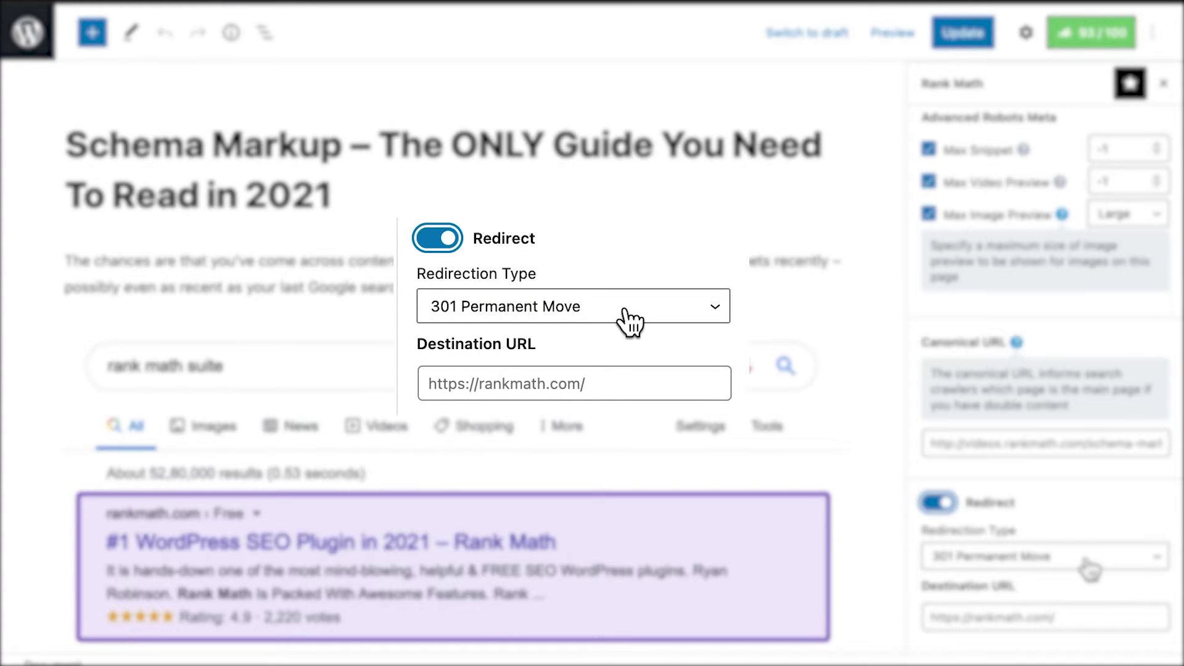
click(1085, 564)
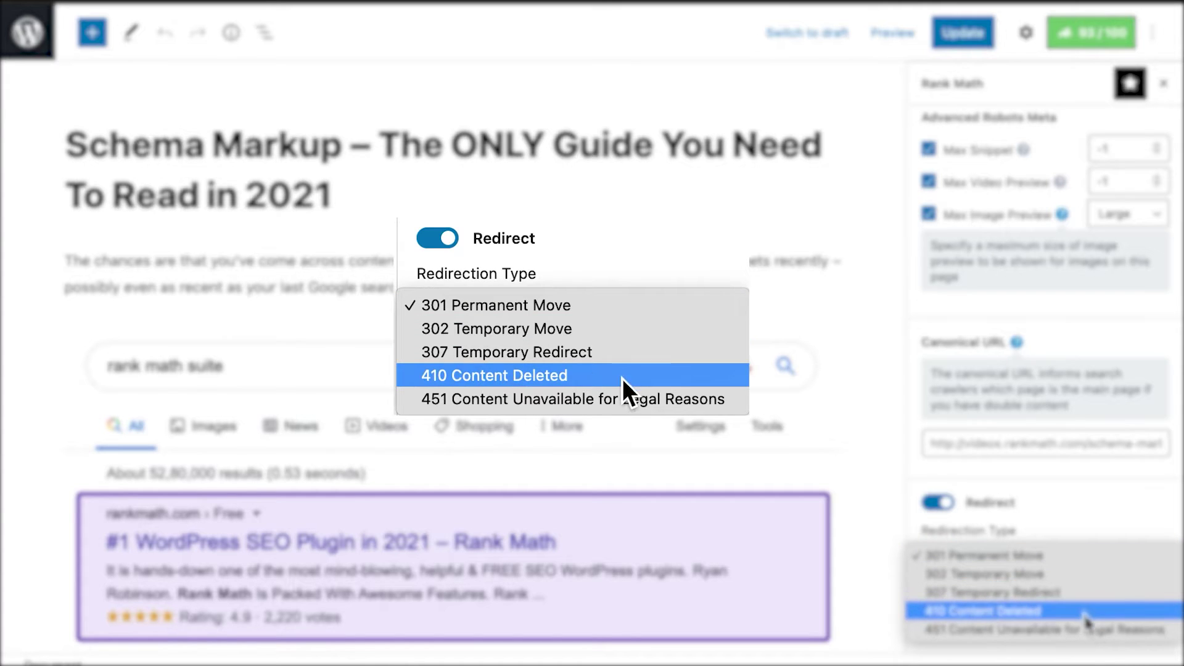
click(1090, 553)
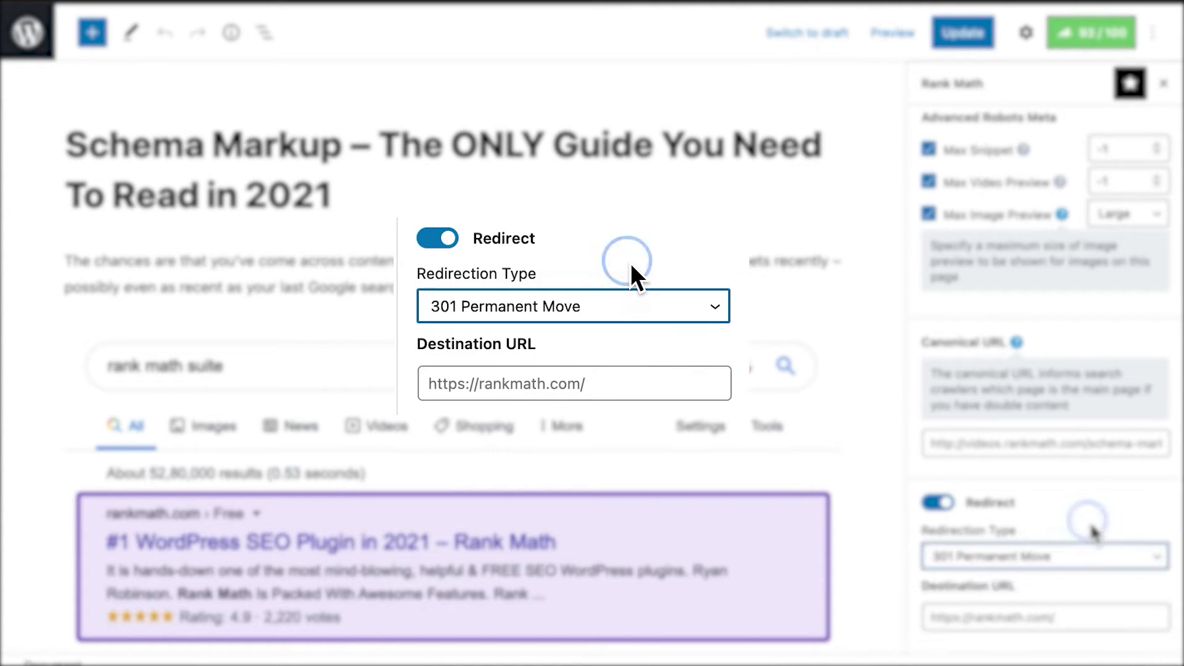
click(1051, 618)
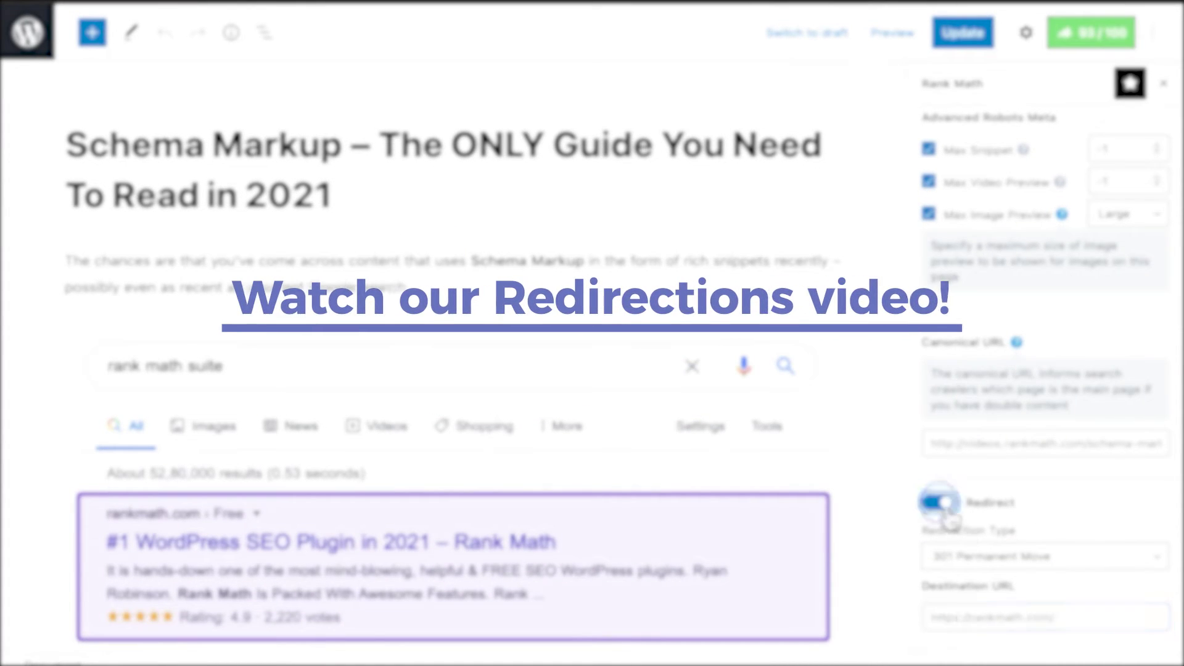
scroll(1057, 364, up, 3)
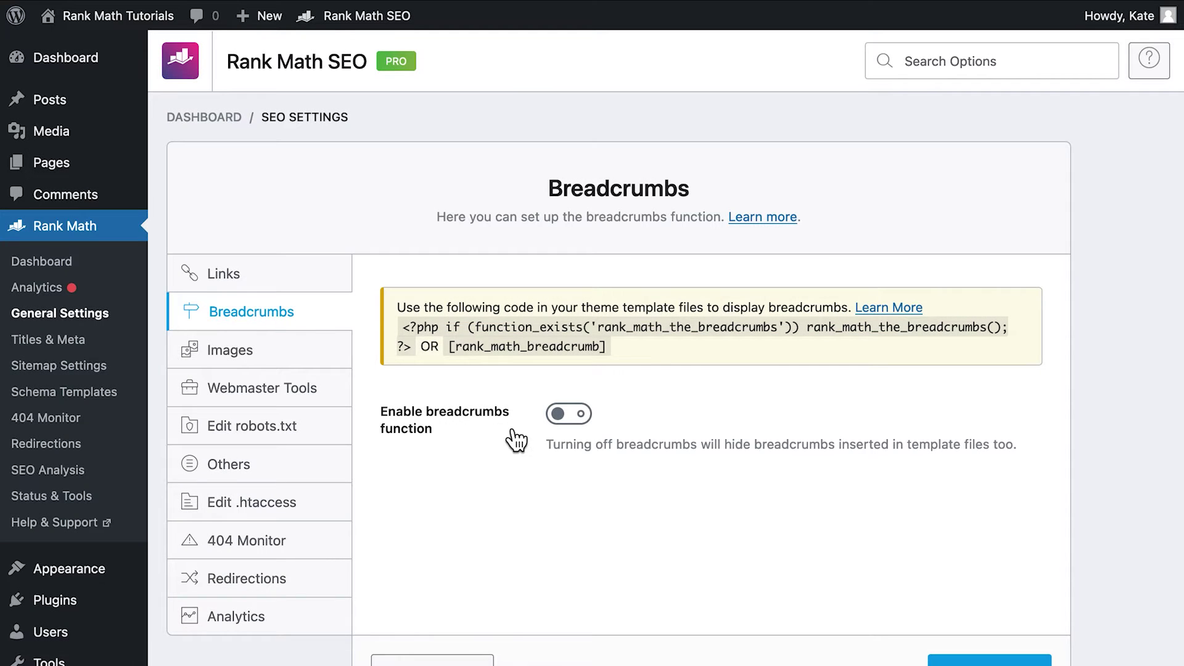
- Enable Rank Math breadcrumbs and add a blank line before the closing header in Schema Lite's header.php
click(577, 425)
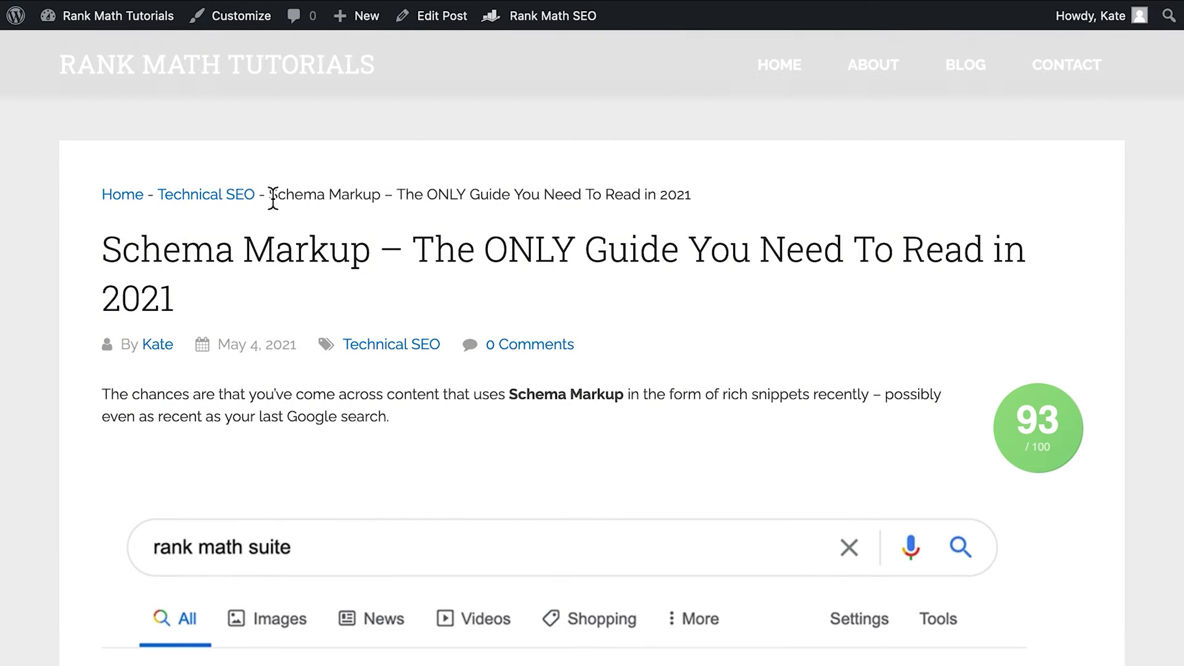
drag(273, 198, 683, 201)
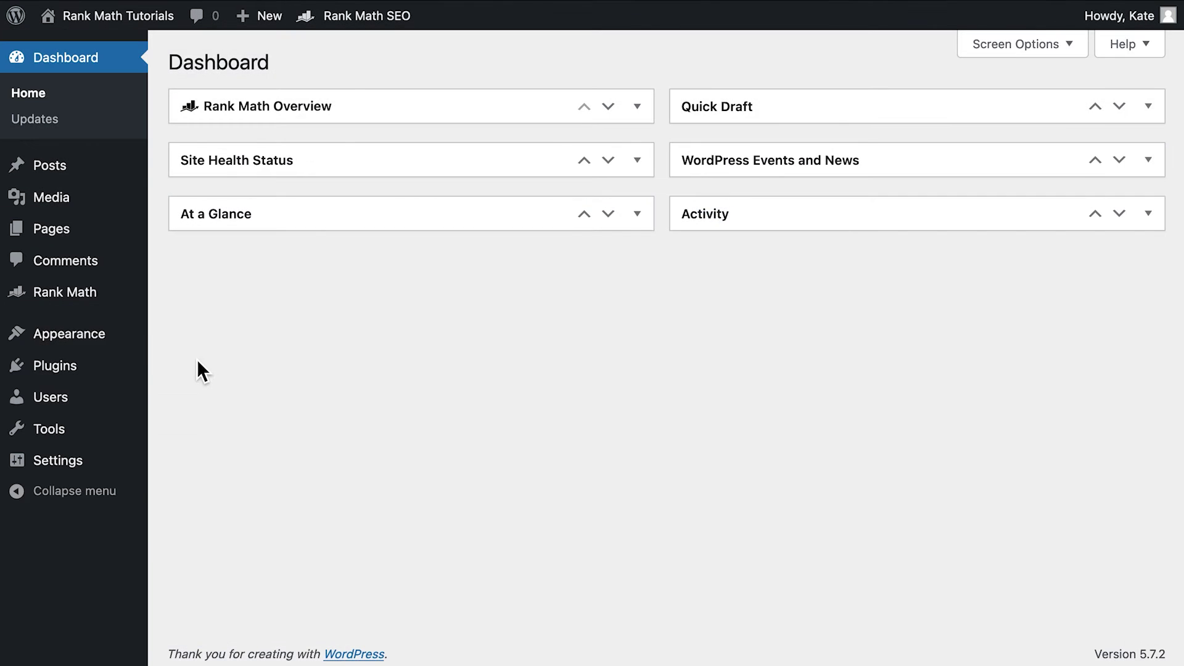
mouse_move(137, 337)
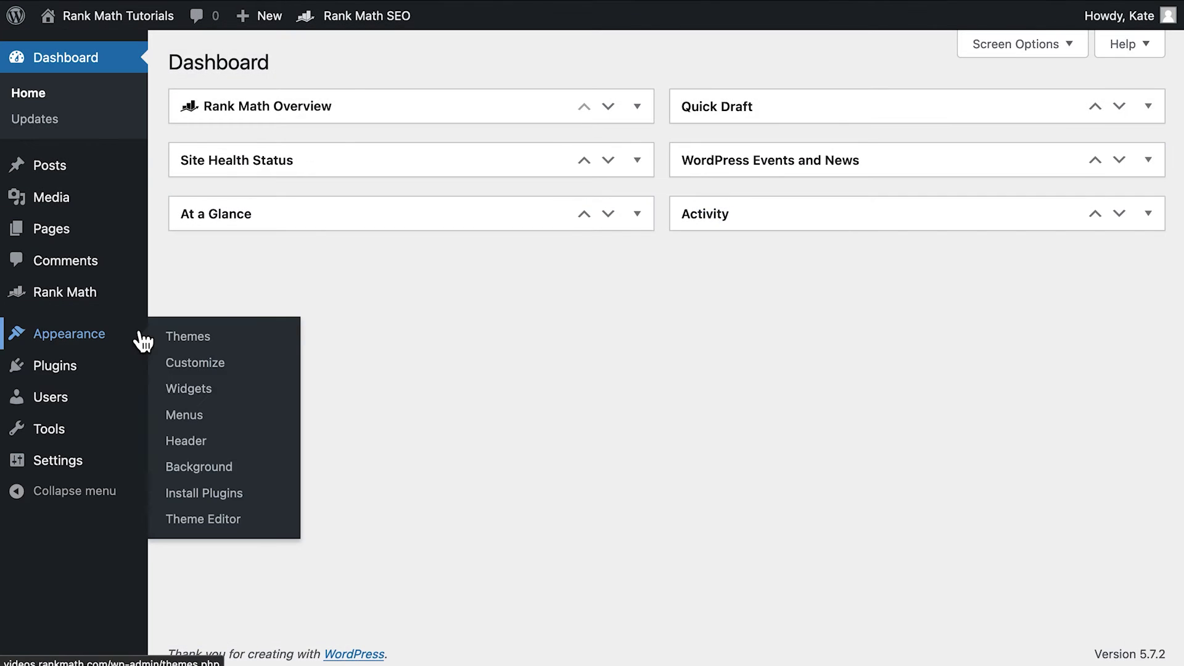
click(168, 525)
click(1042, 499)
scroll(917, 521, down, 20)
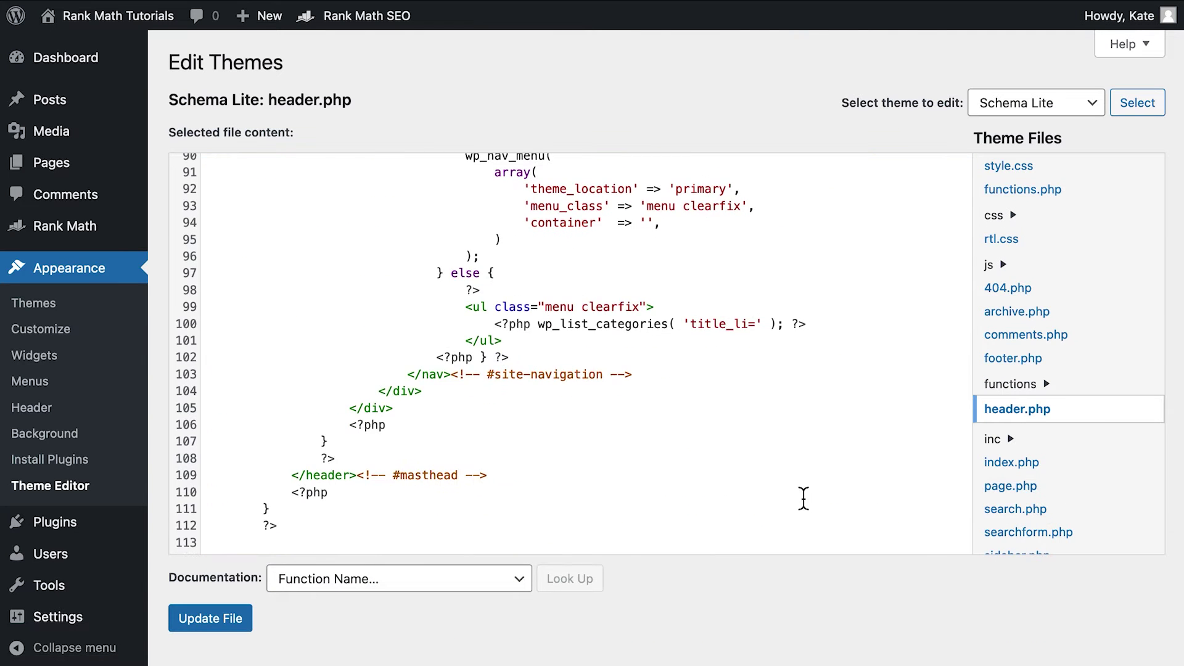
click(803, 495)
click(349, 464)
key(Return)
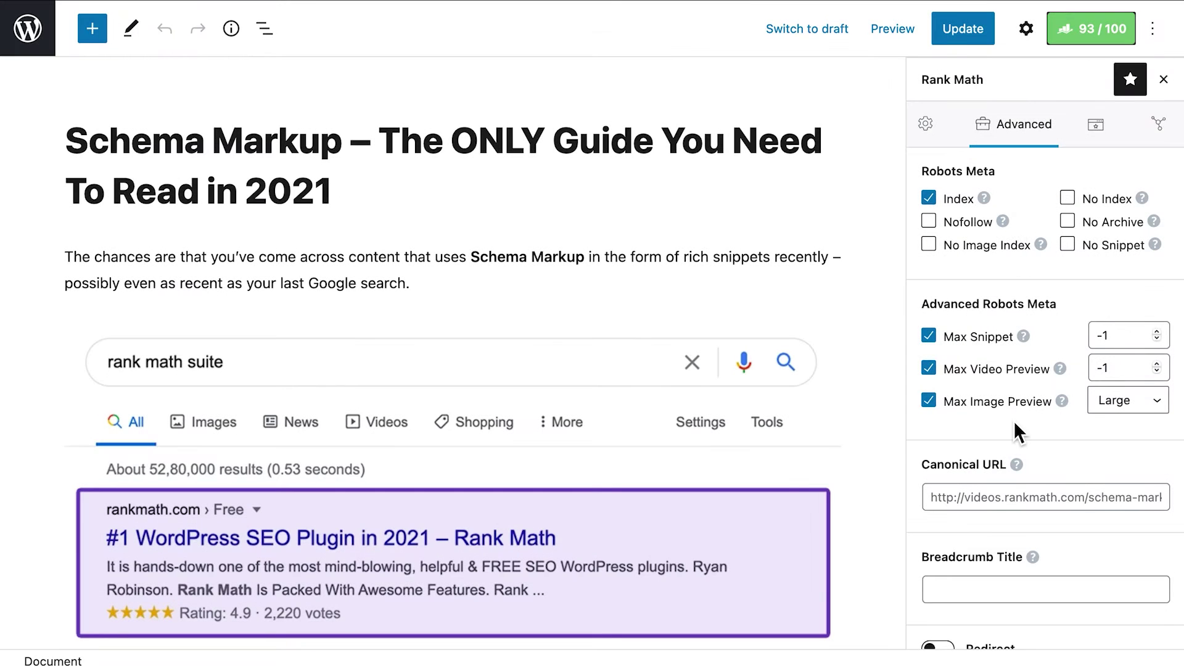
- Set the breadcrumb title to 'Title specific for the breadcrumb' and update the post
scroll(1013, 421, down, 2)
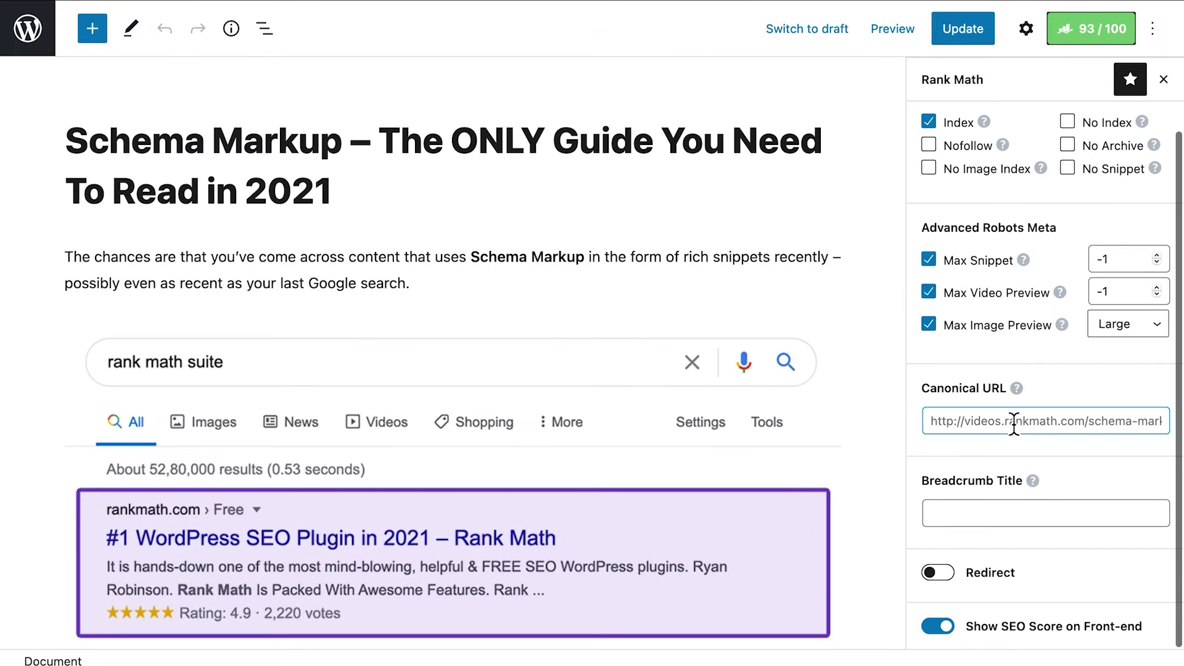
click(1002, 523)
text(Title specific for the breadcrumb)
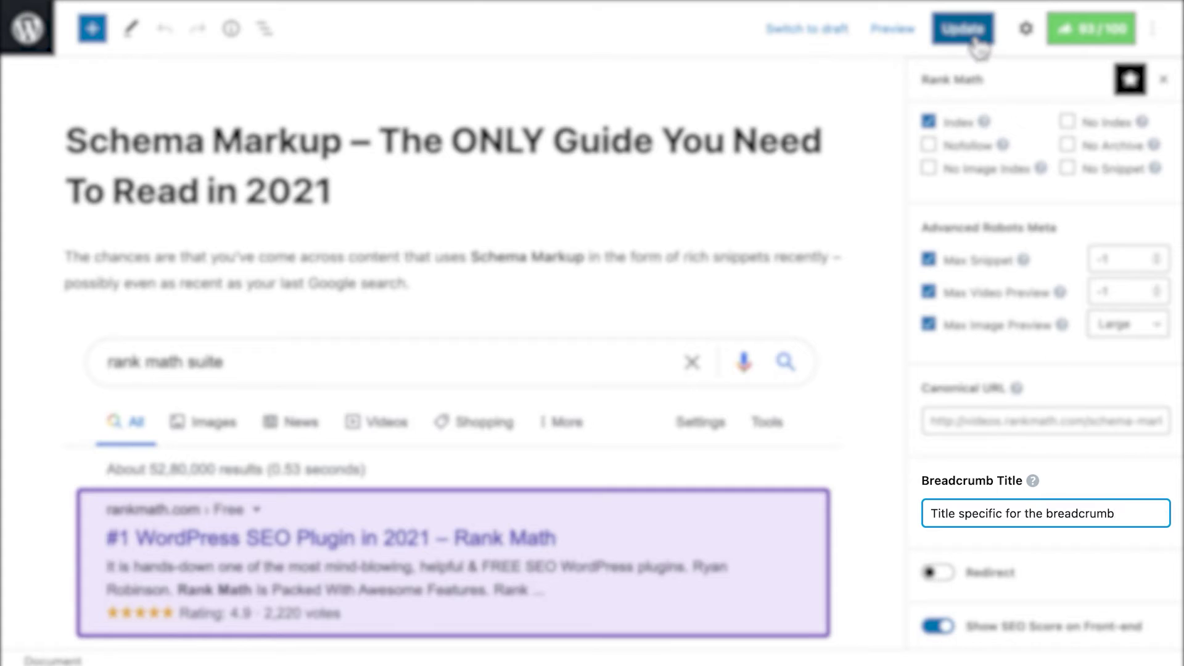
click(963, 29)
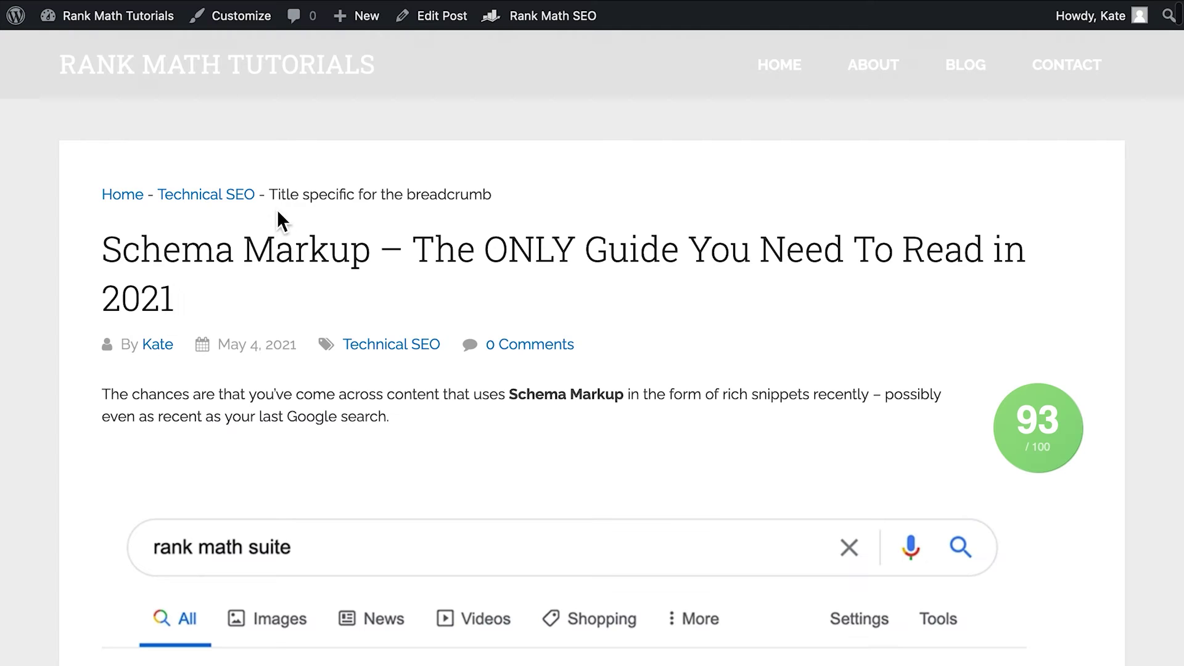
drag(270, 194, 500, 198)
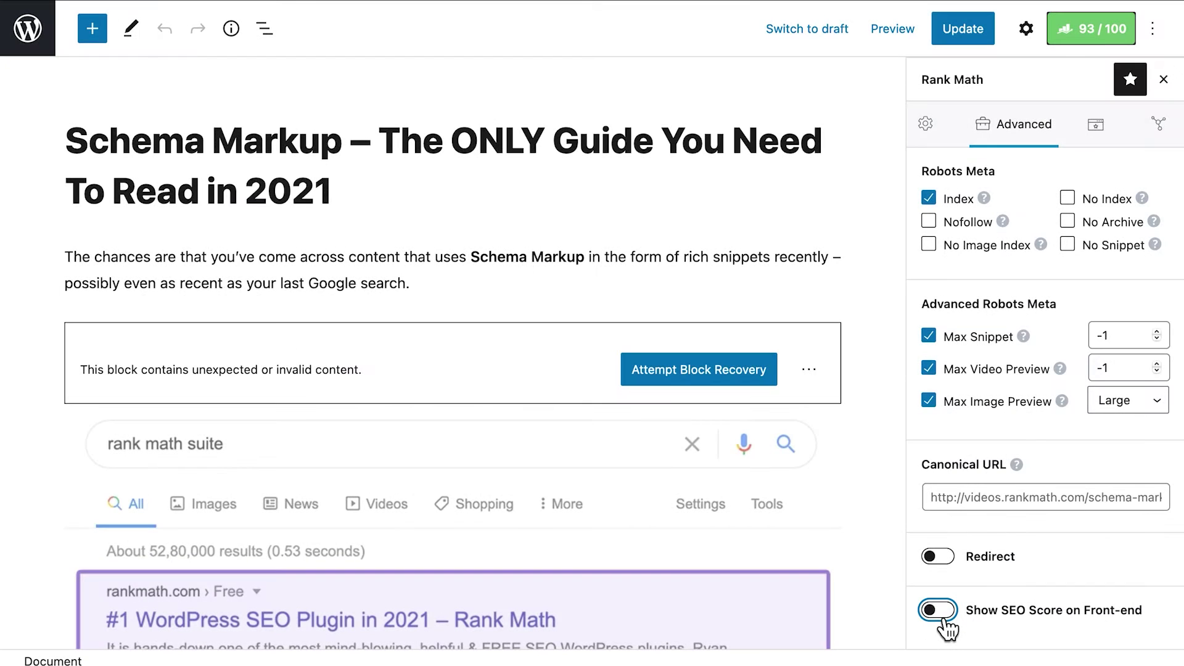
- Show the post's SEO score on the front end and enable Show SEO Score to Visitors
click(942, 620)
click(956, 24)
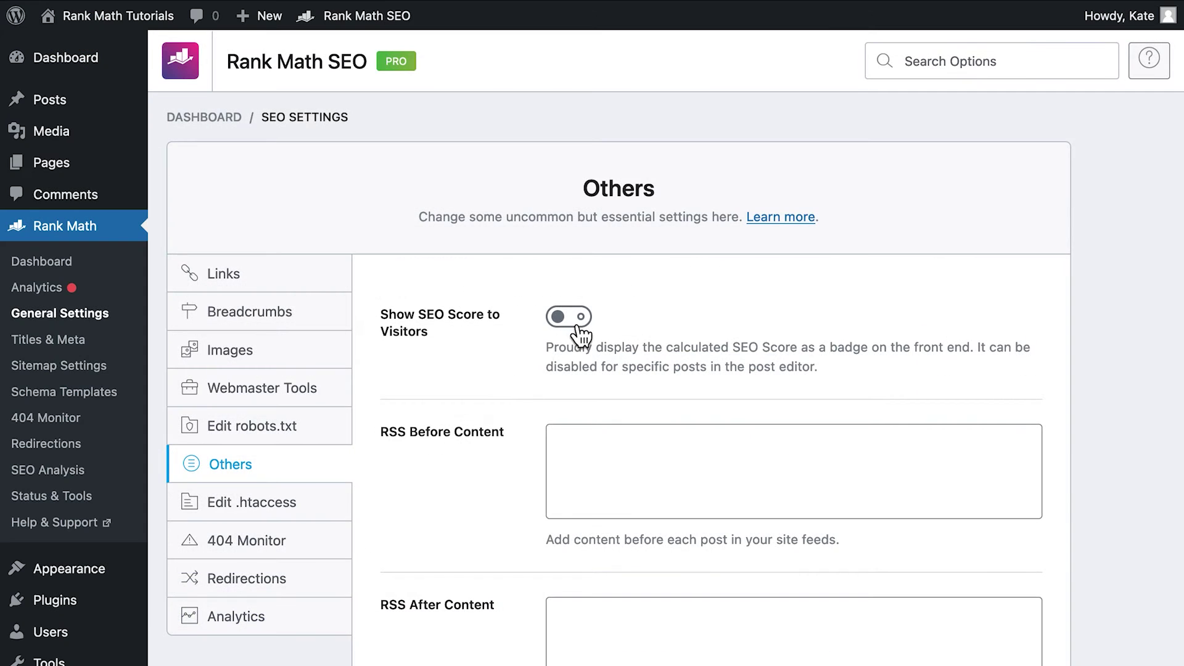
click(576, 326)
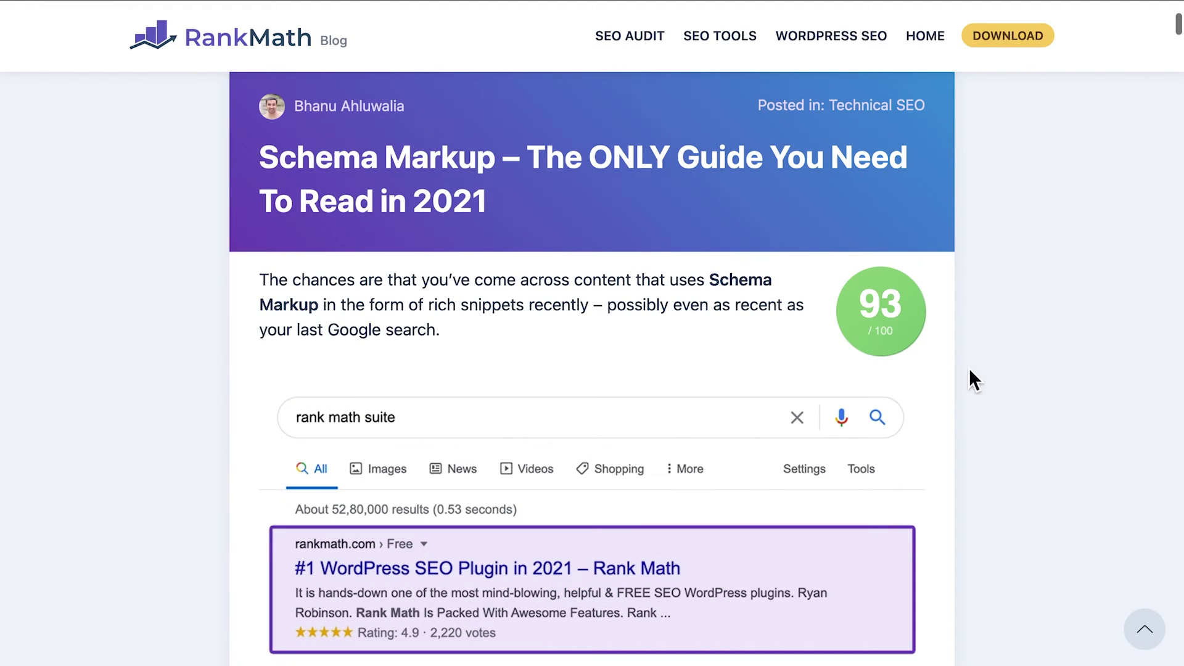
- Check the 93/100 score badge on the live post and Google's 'rank math' results
mouse_move(874, 344)
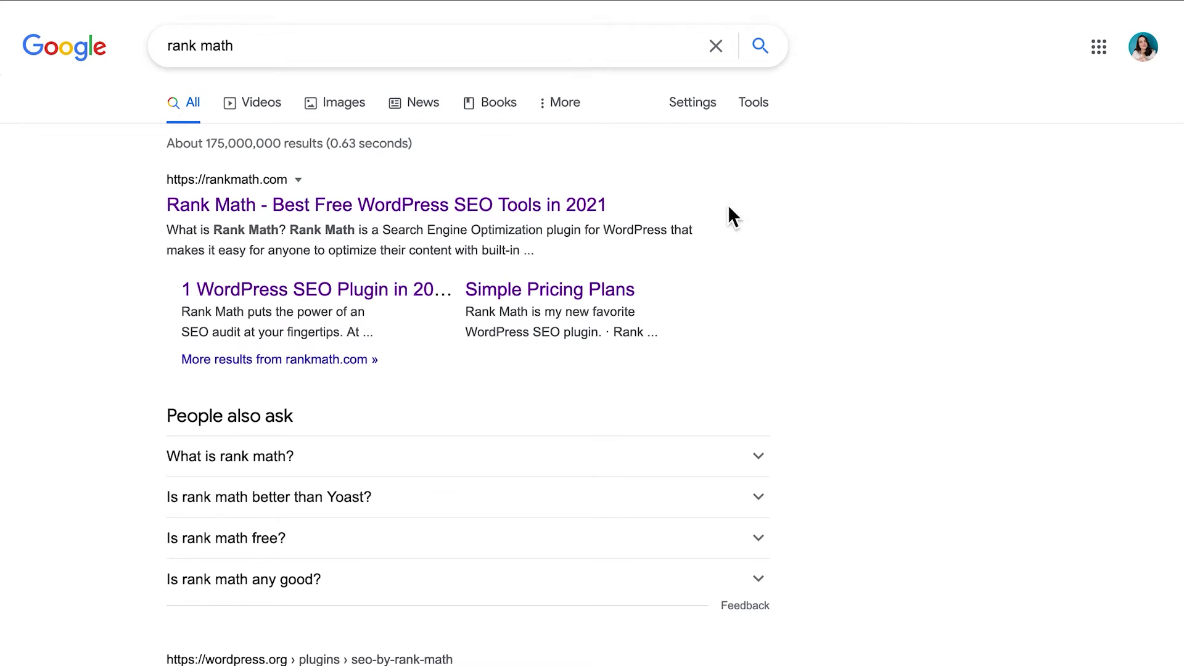
scroll(794, 361, down, 2)
- Expand the 'What is Rank Math?' answer and read through it
click(760, 343)
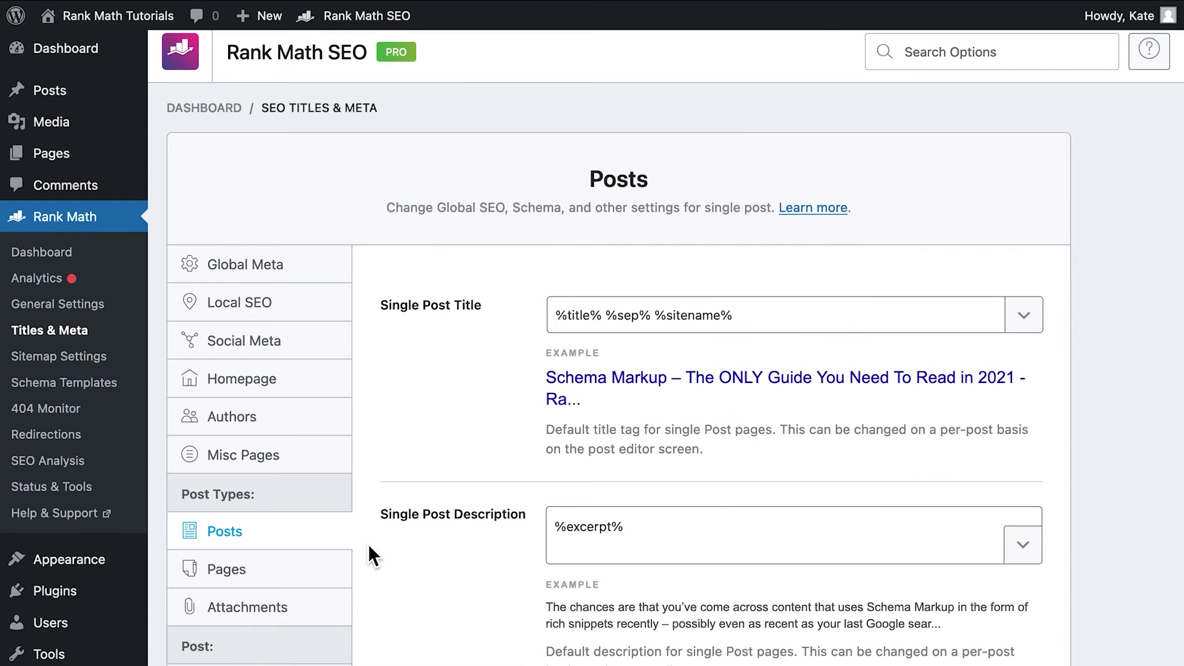
scroll(369, 556, down, 8)
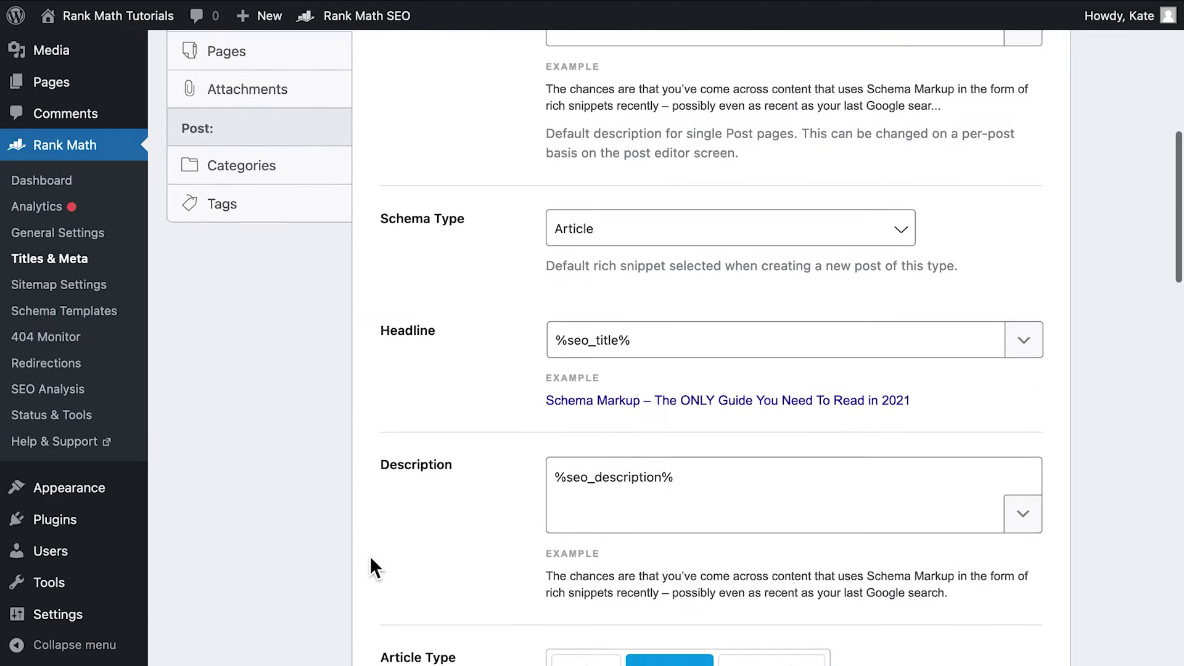
scroll(370, 556, down, 1)
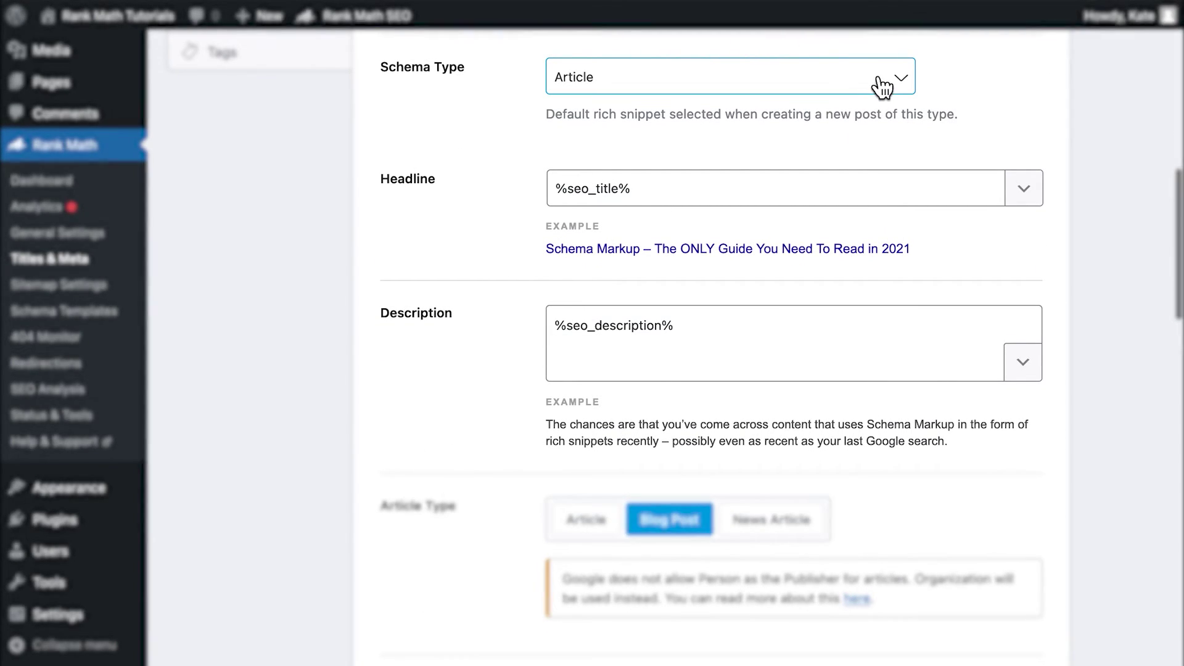
scroll(502, 277, up, 3)
scroll(372, 558, up, 2)
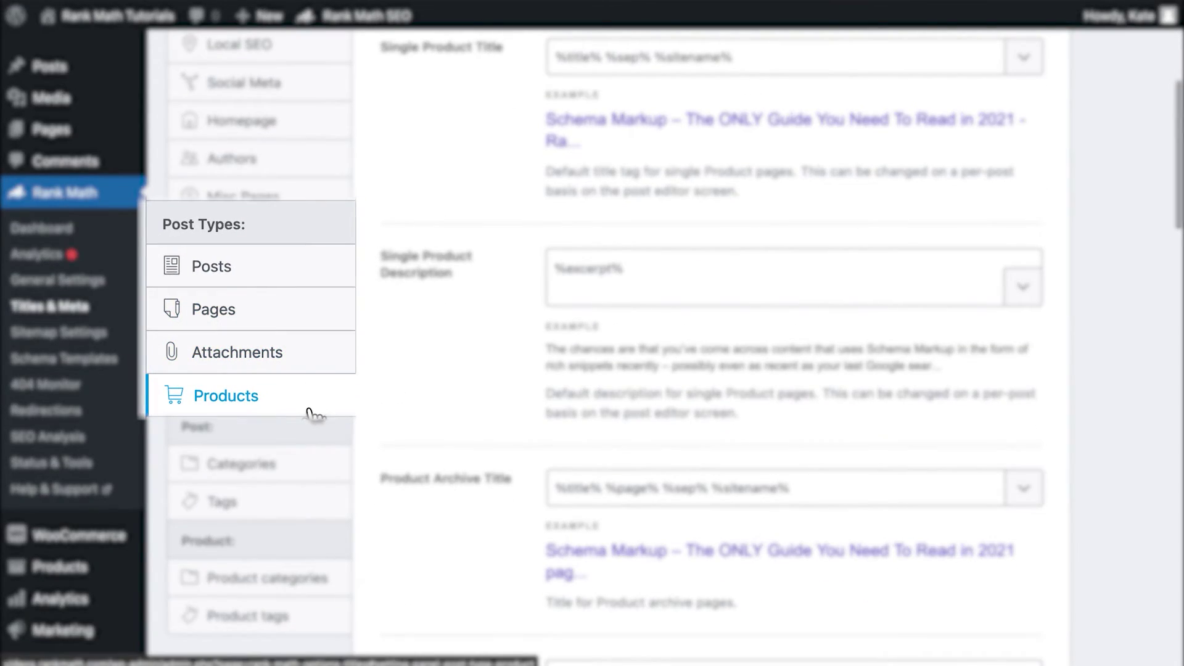
- From the detected-post-type notice, review the Products Titles & Meta schema settings and headline variables
drag(185, 102, 411, 106)
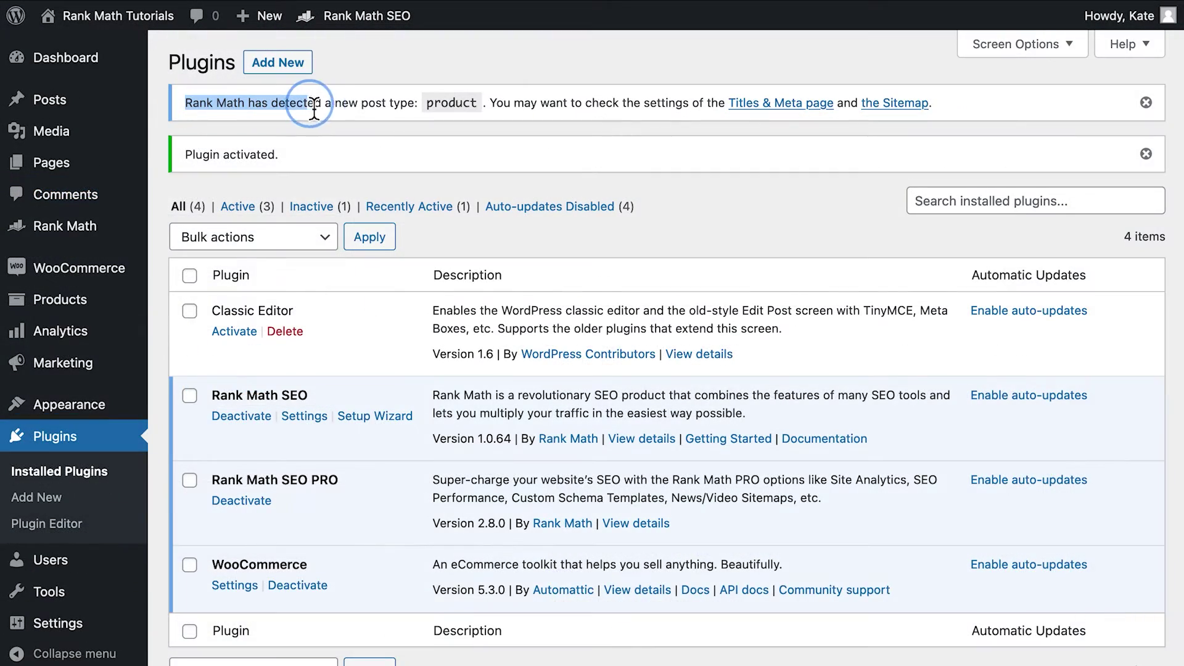
click(457, 134)
click(749, 111)
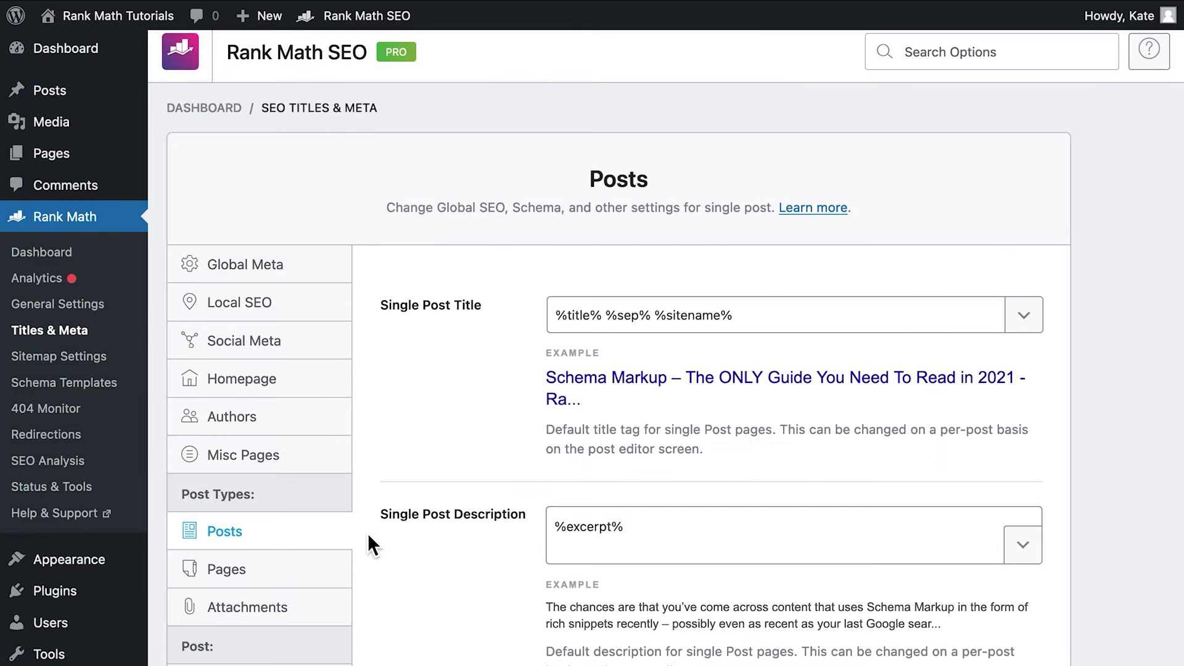
scroll(370, 556, down, 1)
scroll(370, 556, down, 5)
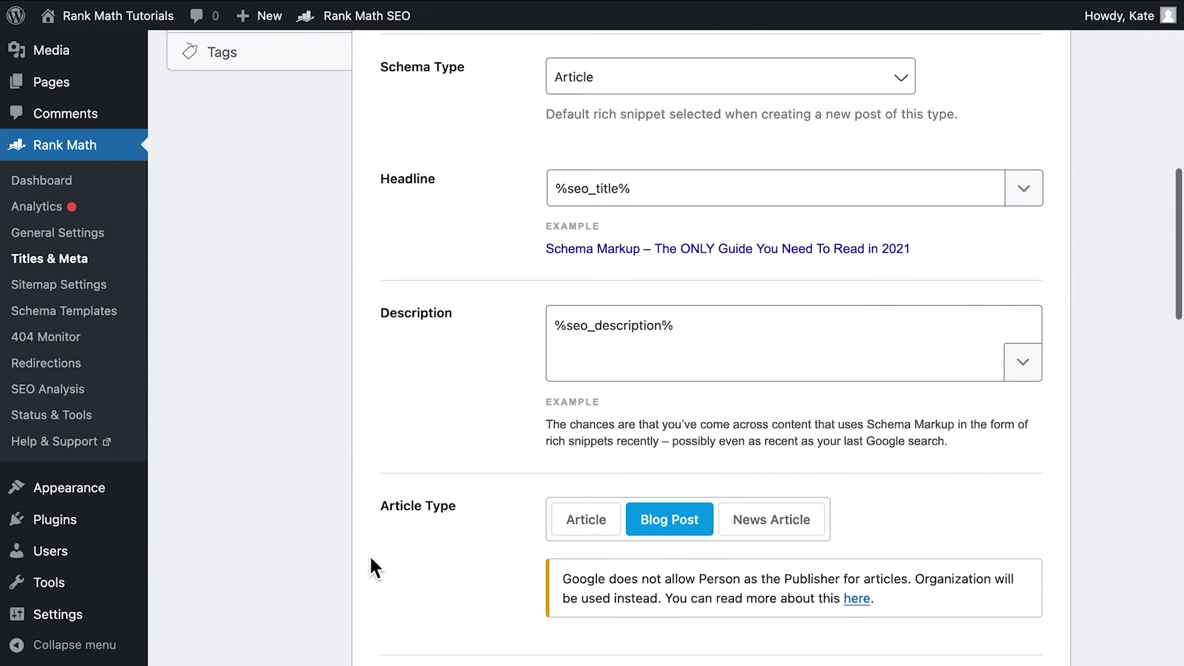
click(1024, 189)
scroll(994, 364, down, 8)
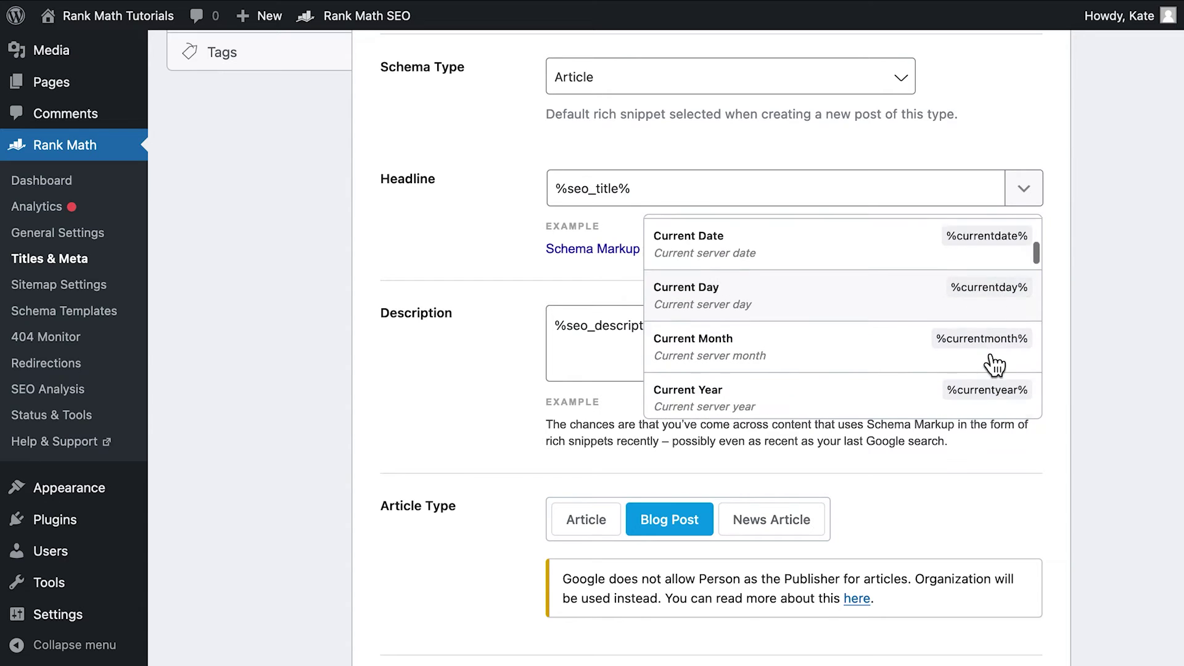
scroll(994, 364, up, 8)
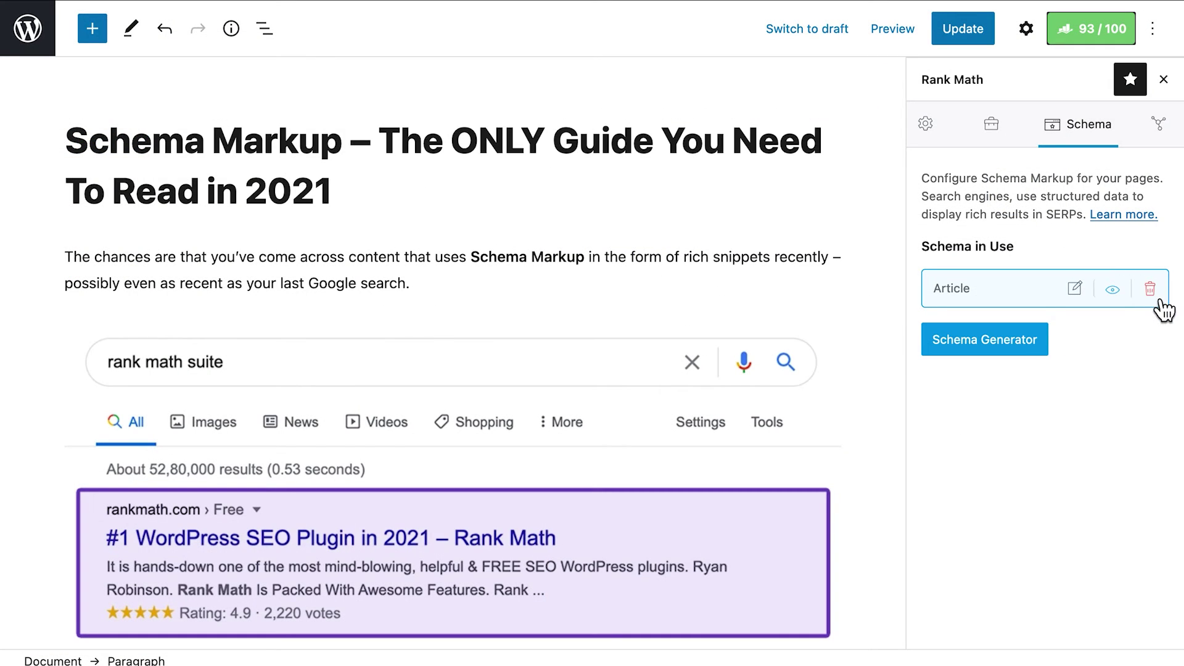
click(1156, 299)
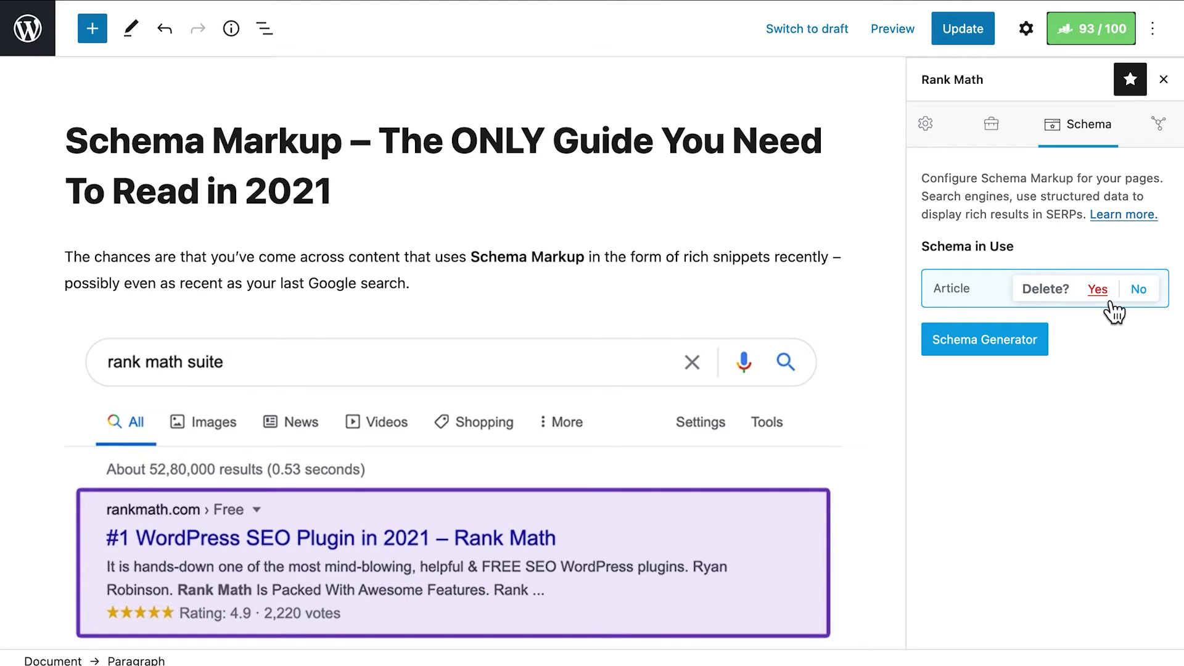
click(1144, 296)
click(1076, 291)
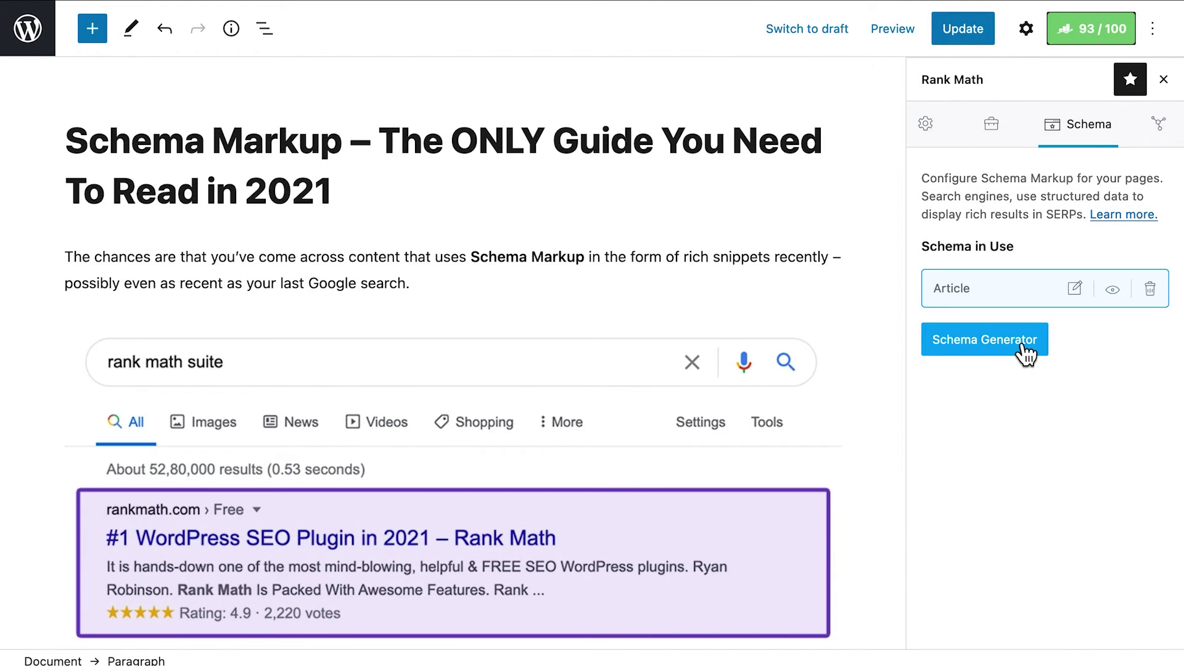
- Add the HowTo schema to this post from the Schema Generator
click(1005, 343)
scroll(519, 388, down, 3)
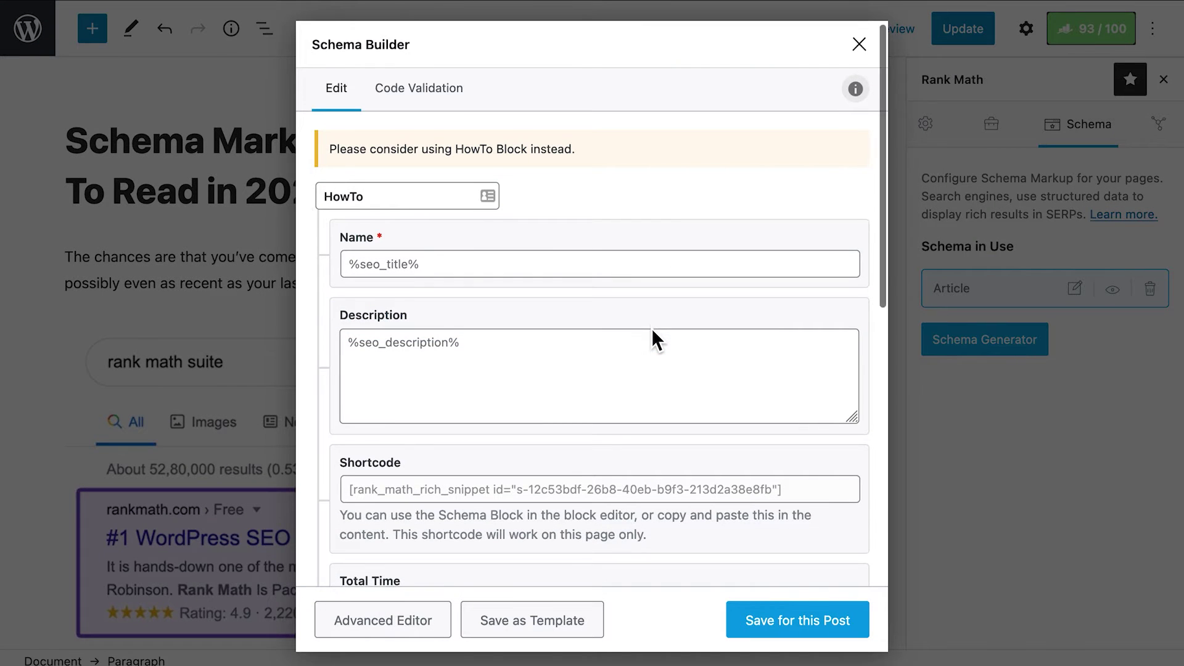
scroll(652, 335, down, 5)
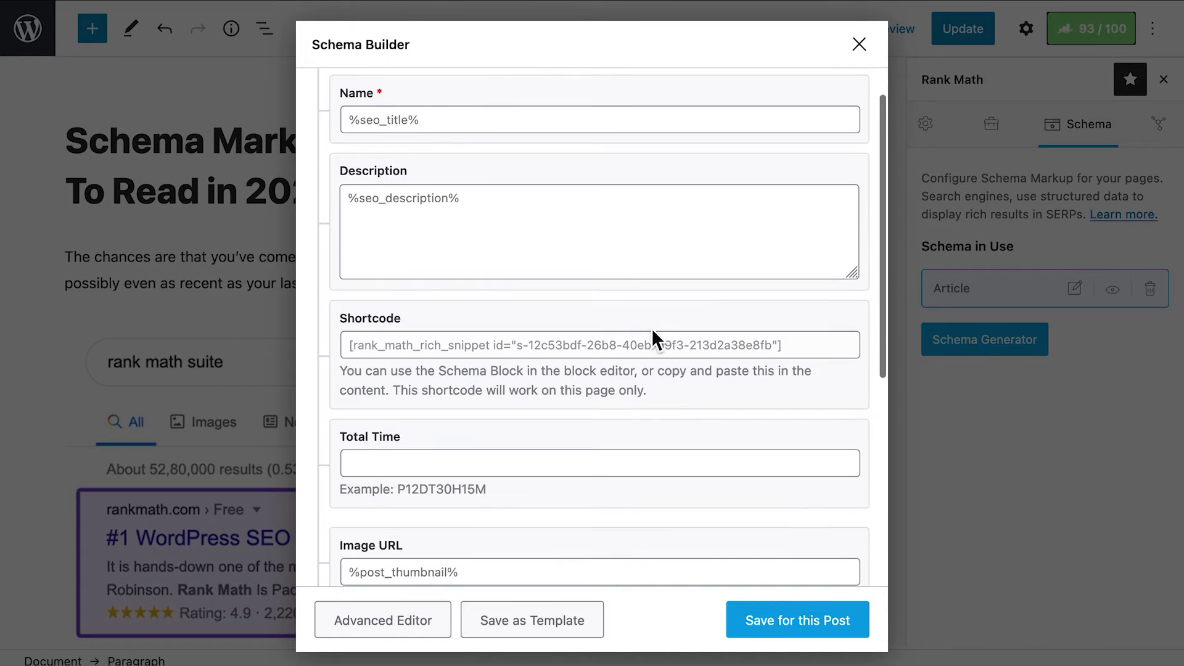
click(817, 618)
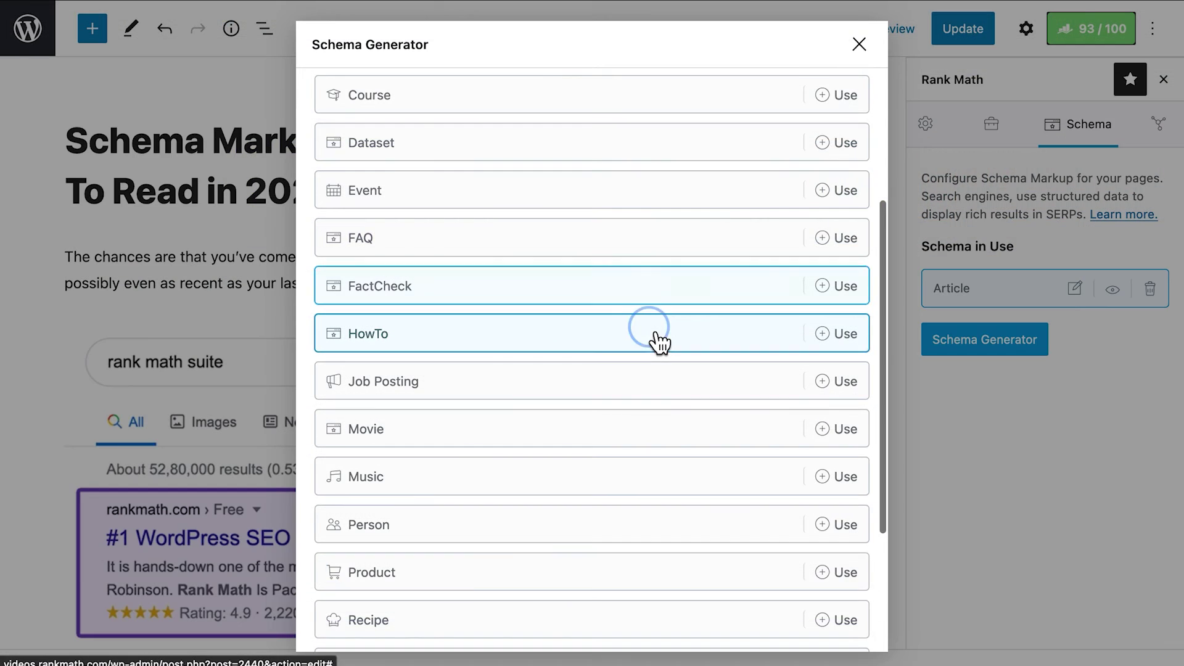
click(653, 332)
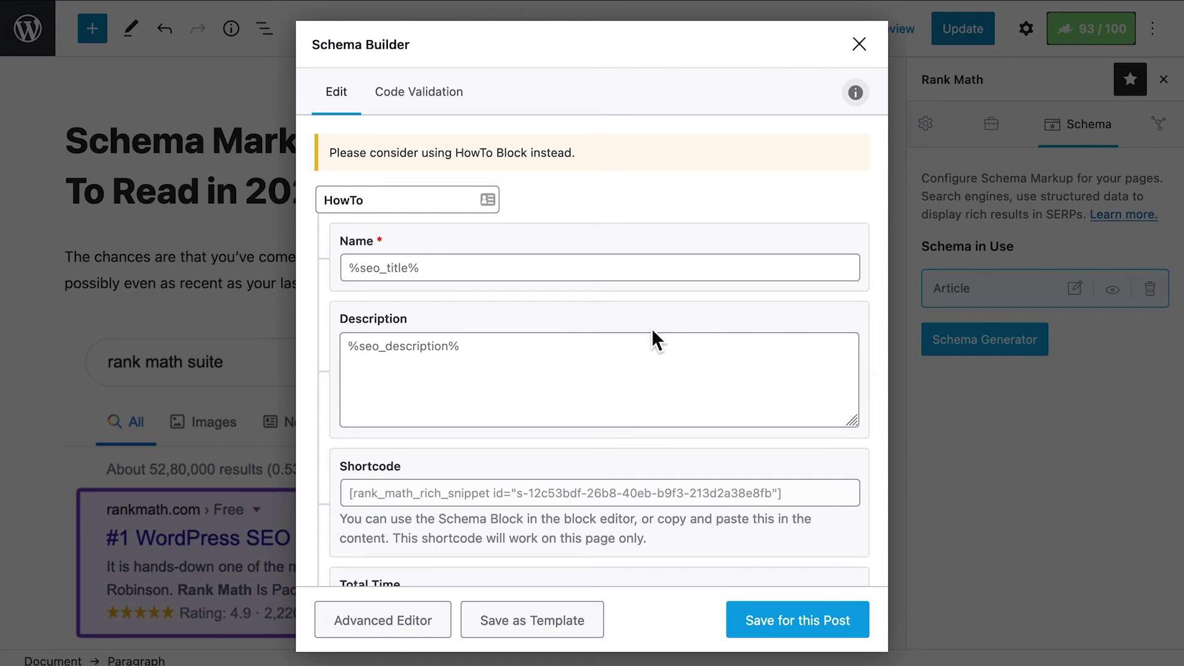
scroll(651, 328, down, 5)
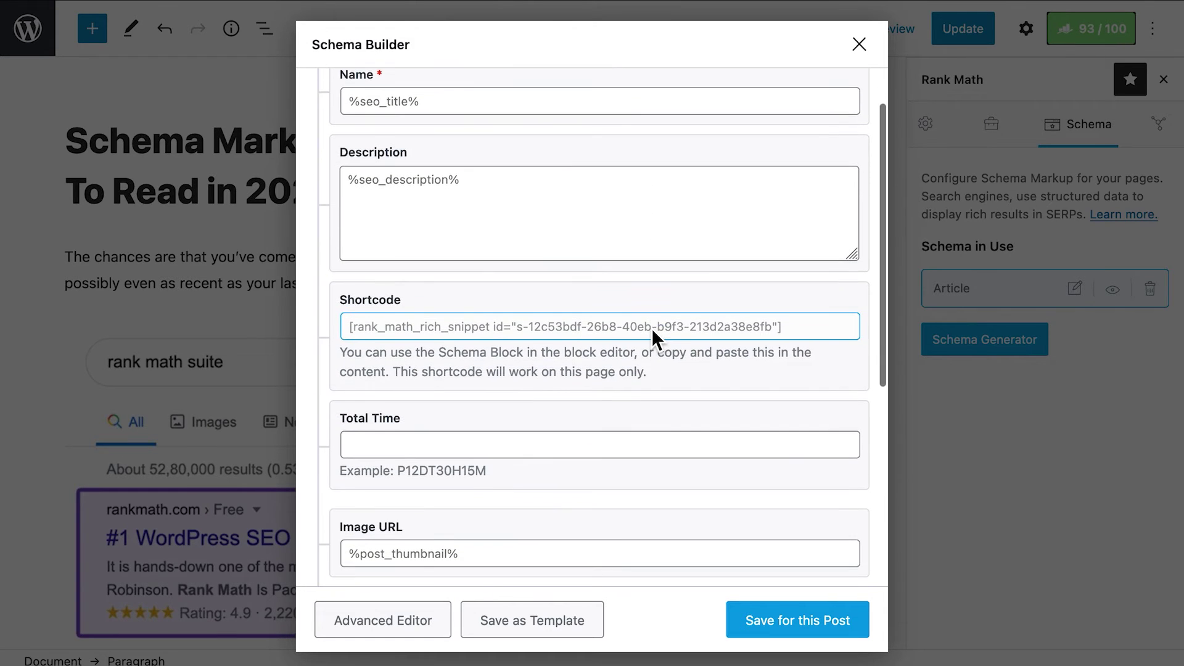
scroll(651, 328, down, 1)
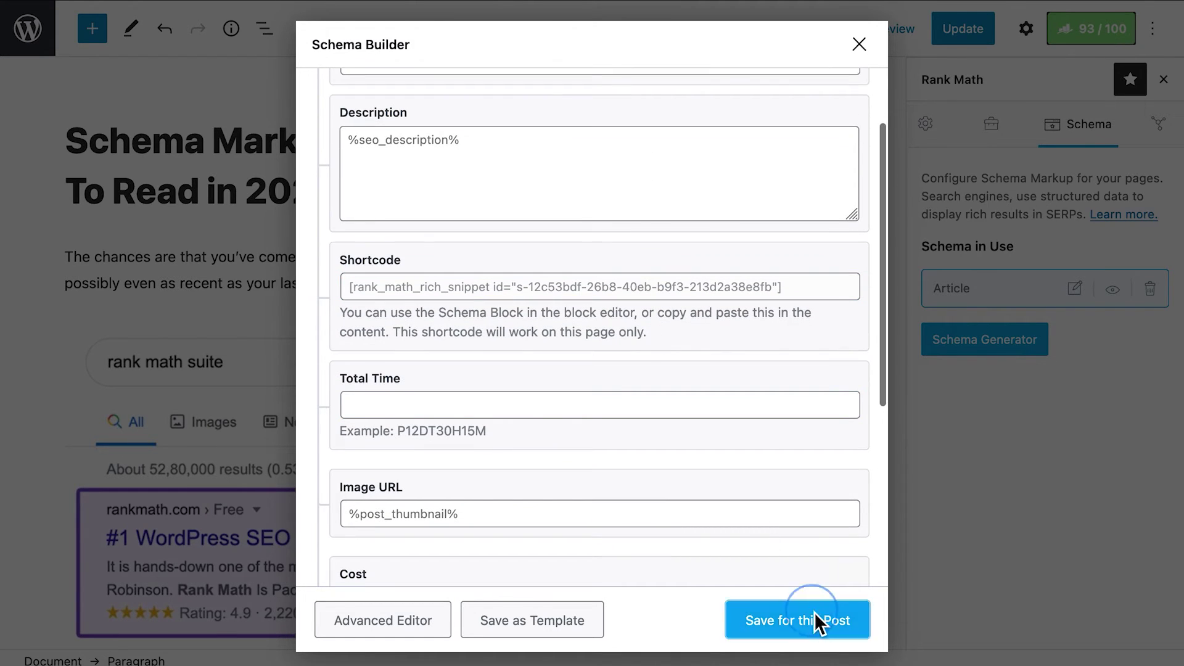
click(815, 619)
- Delete the HowTo schema, leaving Article as the only schema in use
click(1150, 342)
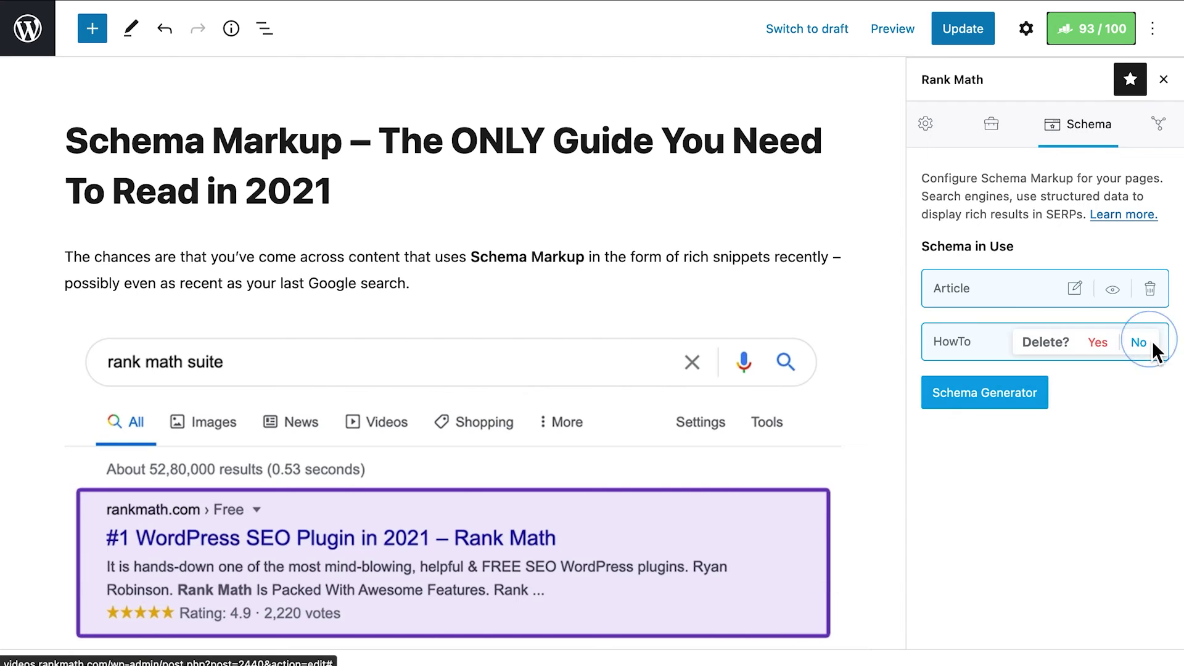
click(1098, 343)
click(987, 342)
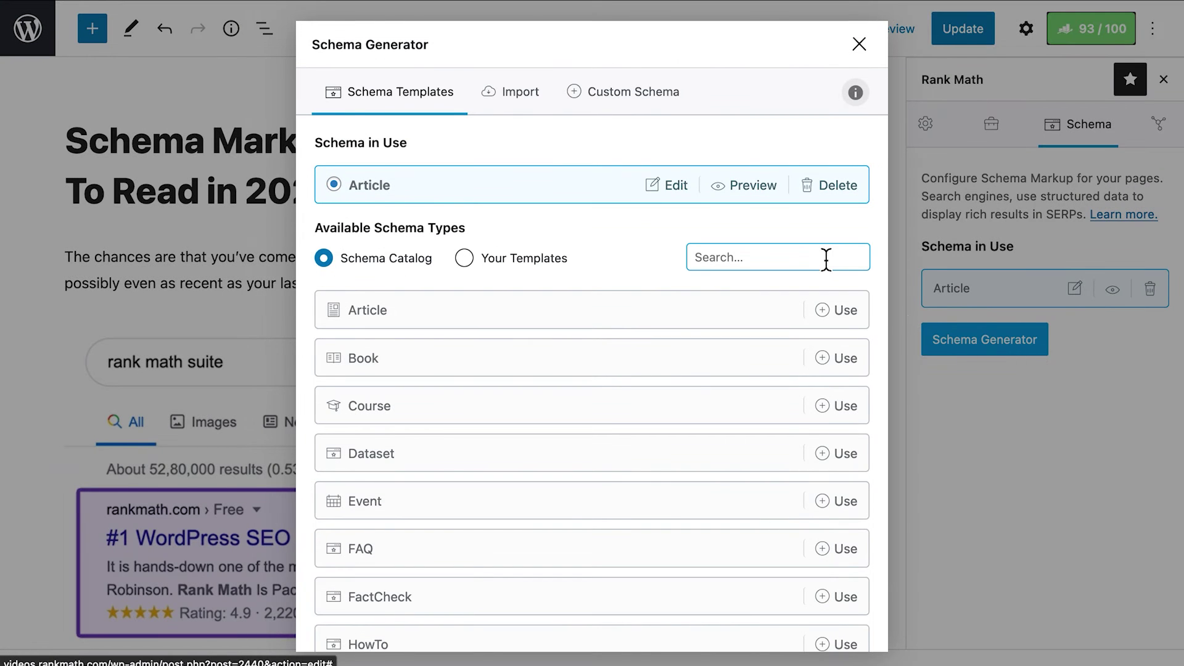
- Check the Import Schema Code source options, leaving URL / Online Page selected, then choose Custom Schema
click(538, 116)
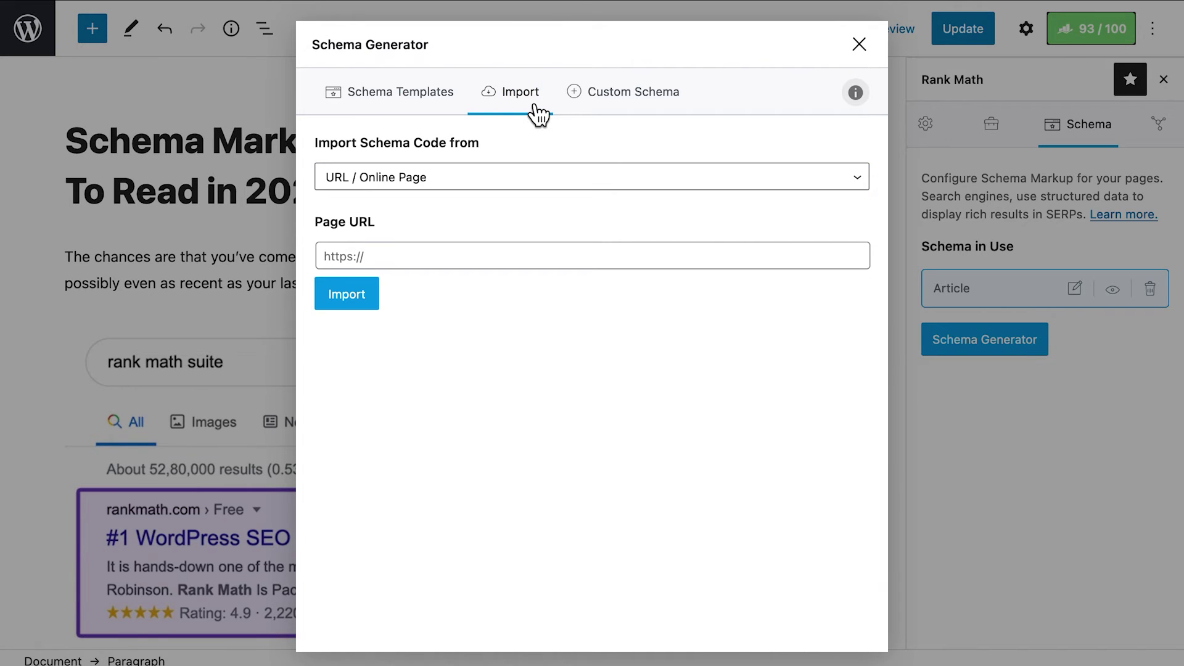
click(562, 178)
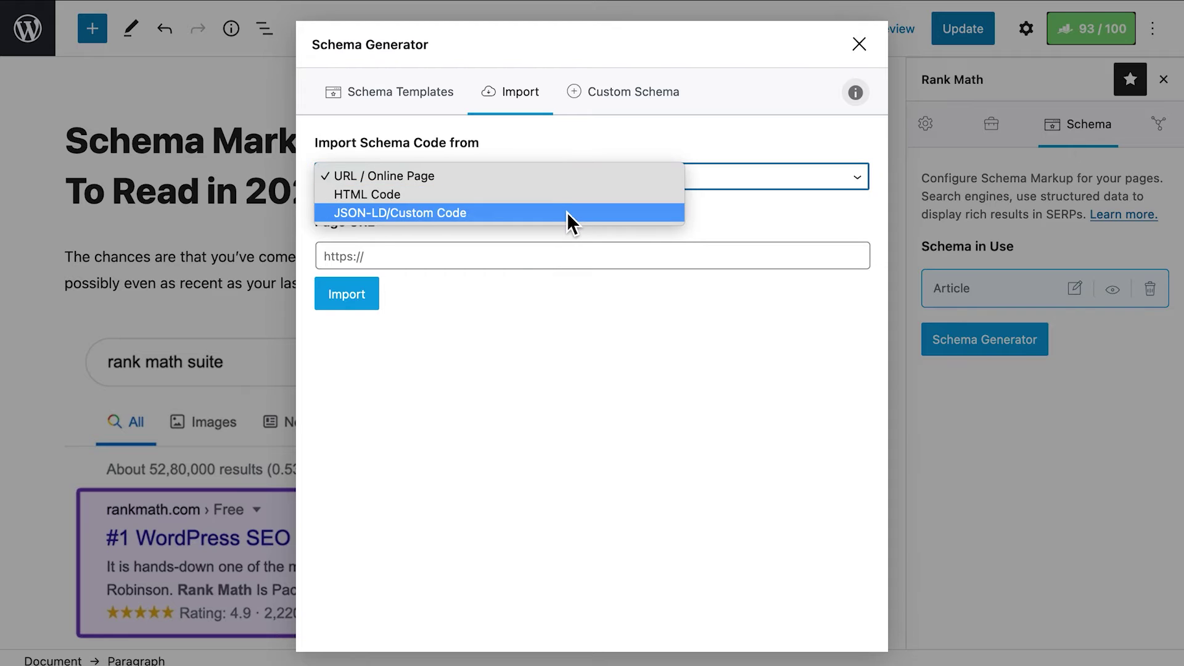
click(579, 137)
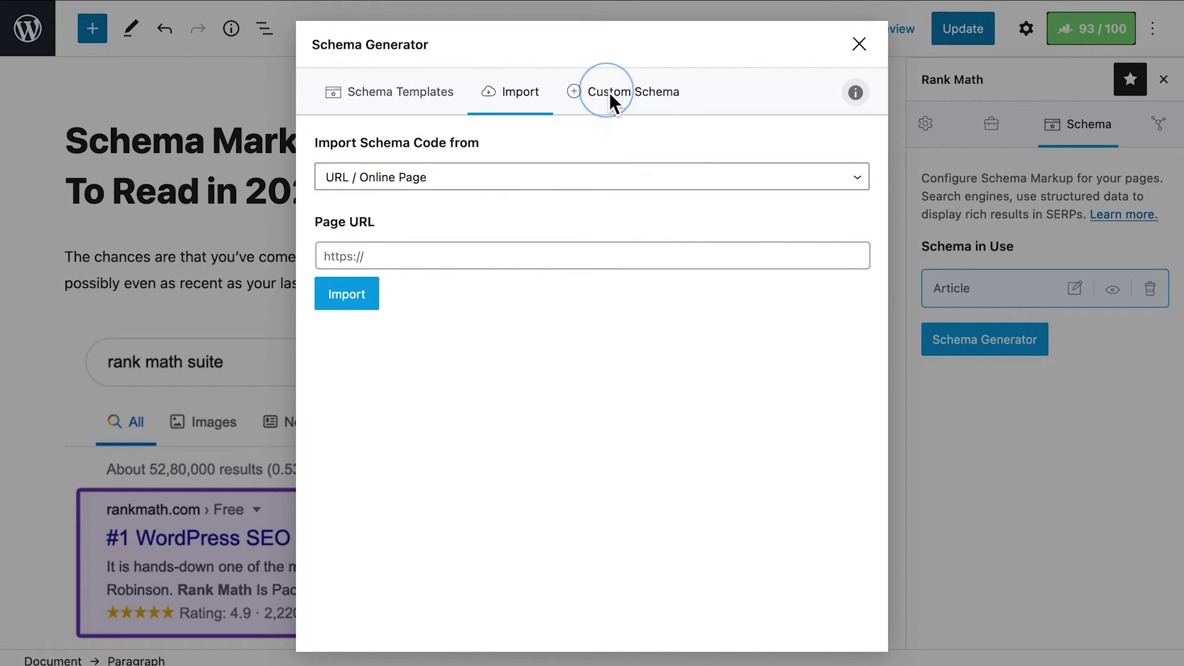
click(608, 92)
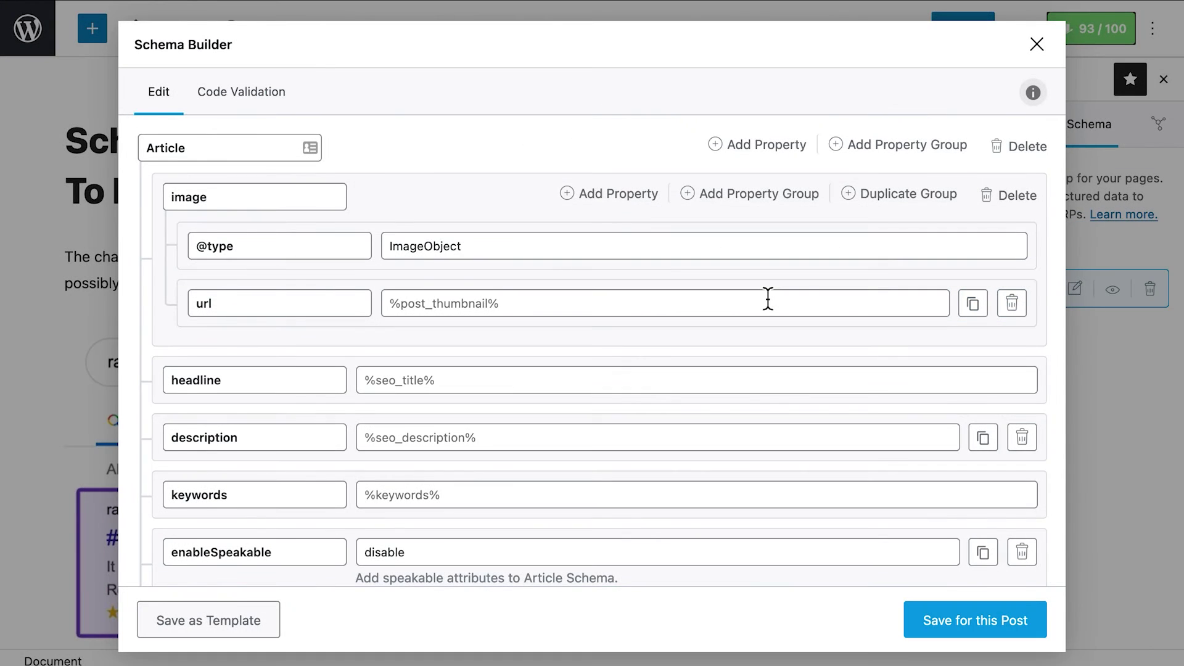
- Review the custom Schema Builder fields and JSON-LD code validation, then close the builder
scroll(768, 299, down, 2)
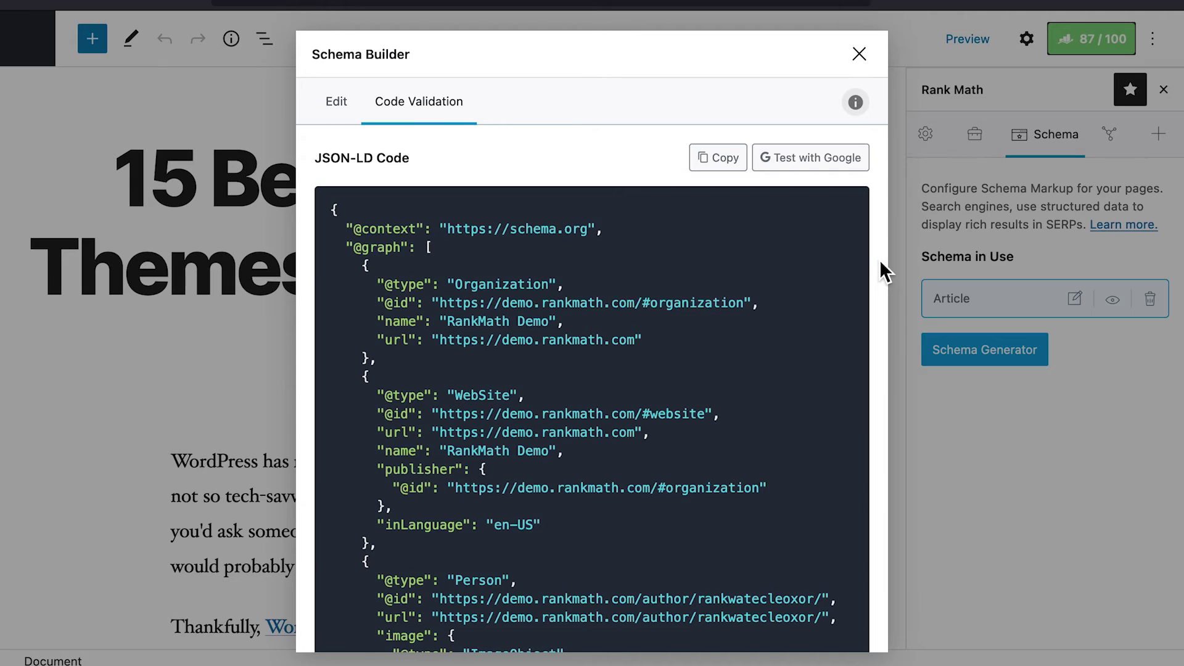
scroll(879, 260, down, 2)
scroll(879, 260, up, 2)
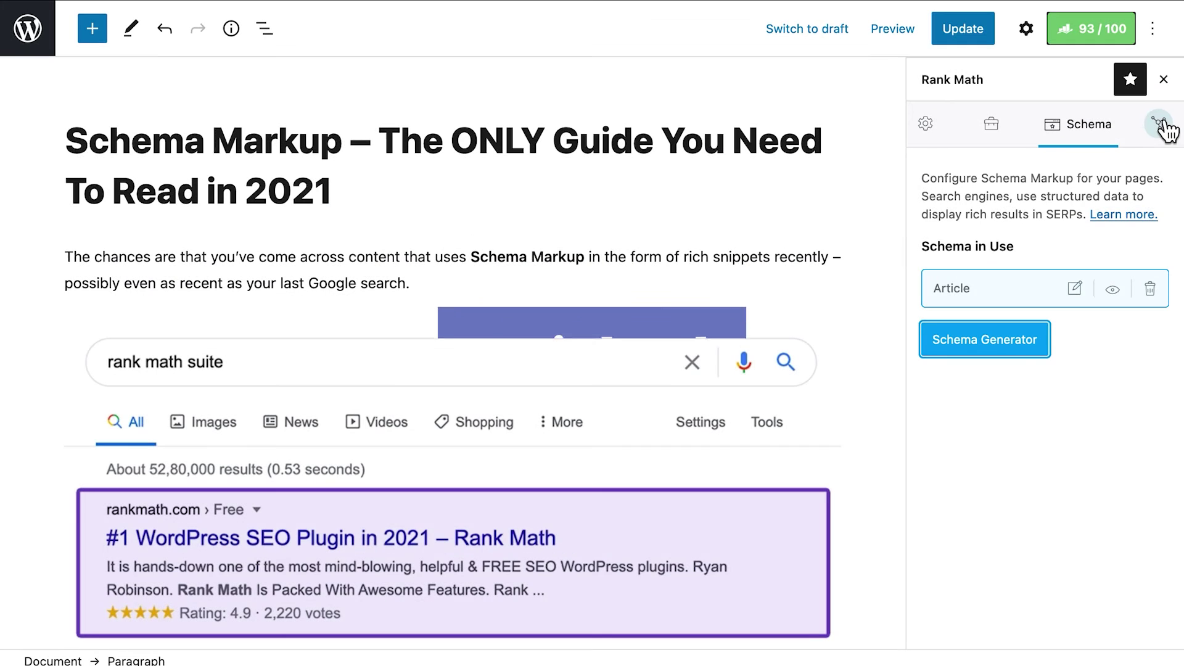
click(1162, 125)
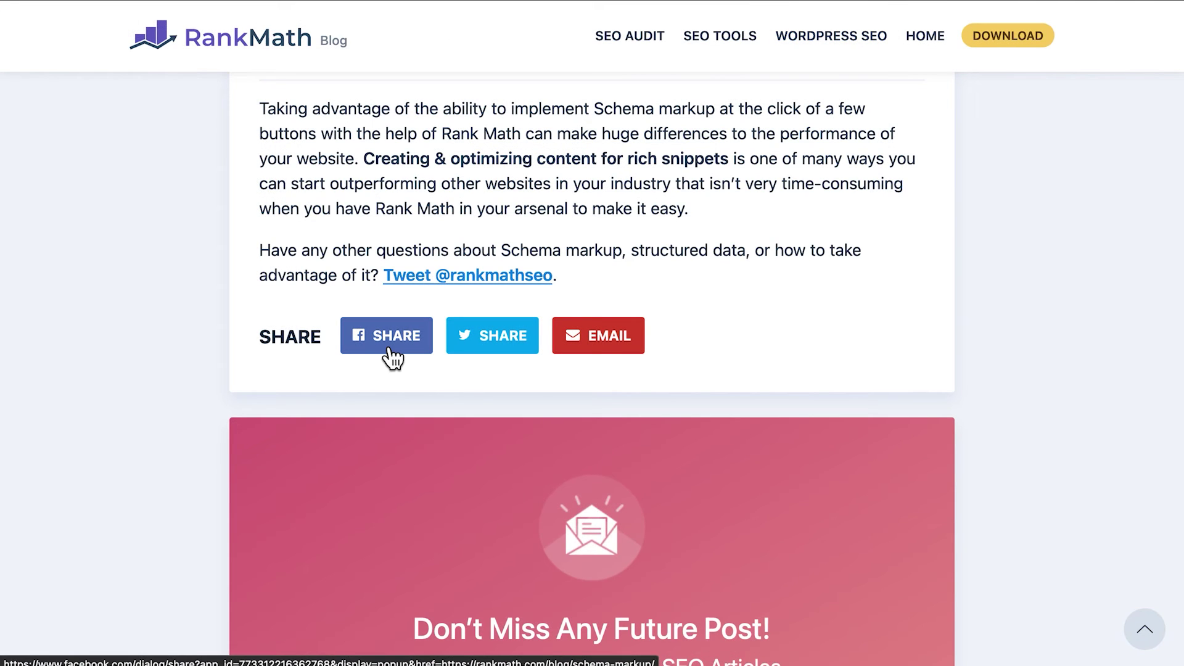
- Share the Rank Math schema markup article on Facebook
click(393, 357)
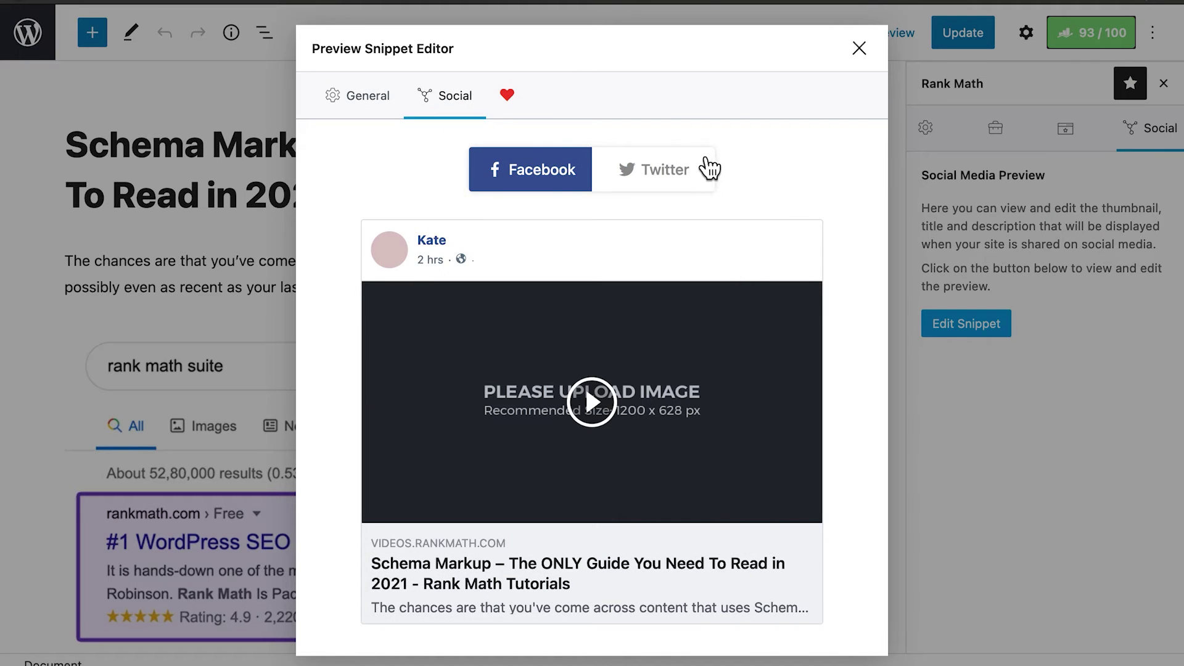
- Preview the Twitter card, then view the Facebook Add Image, Title and Description options
click(707, 166)
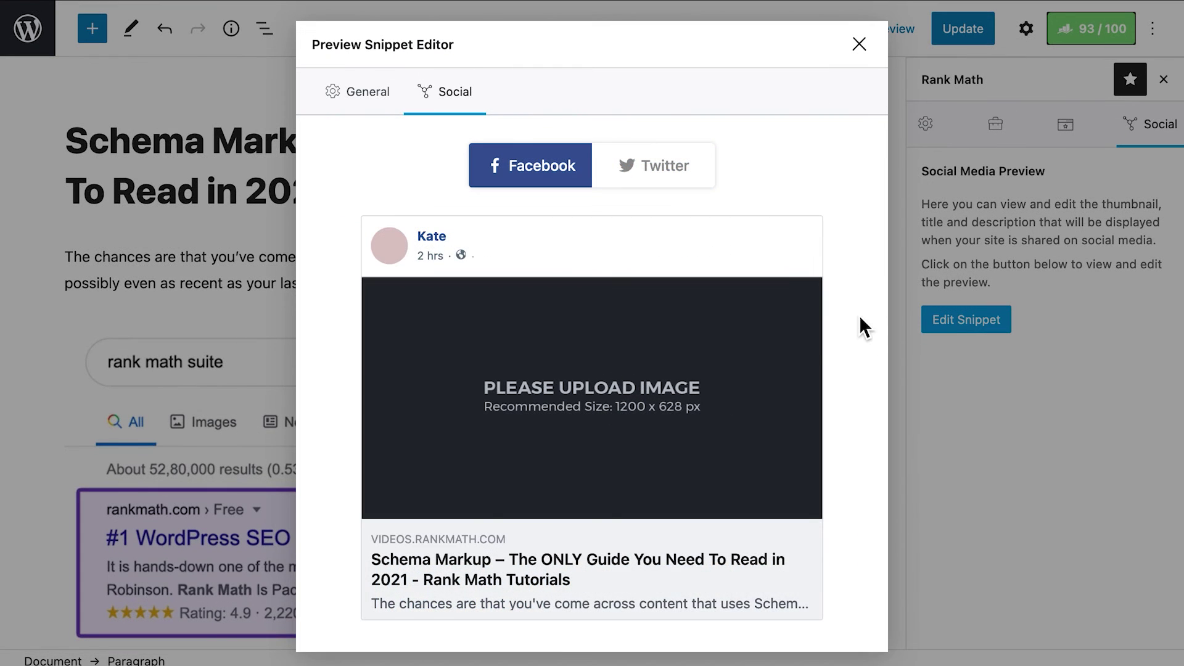
scroll(861, 320, down, 3)
scroll(859, 317, down, 10)
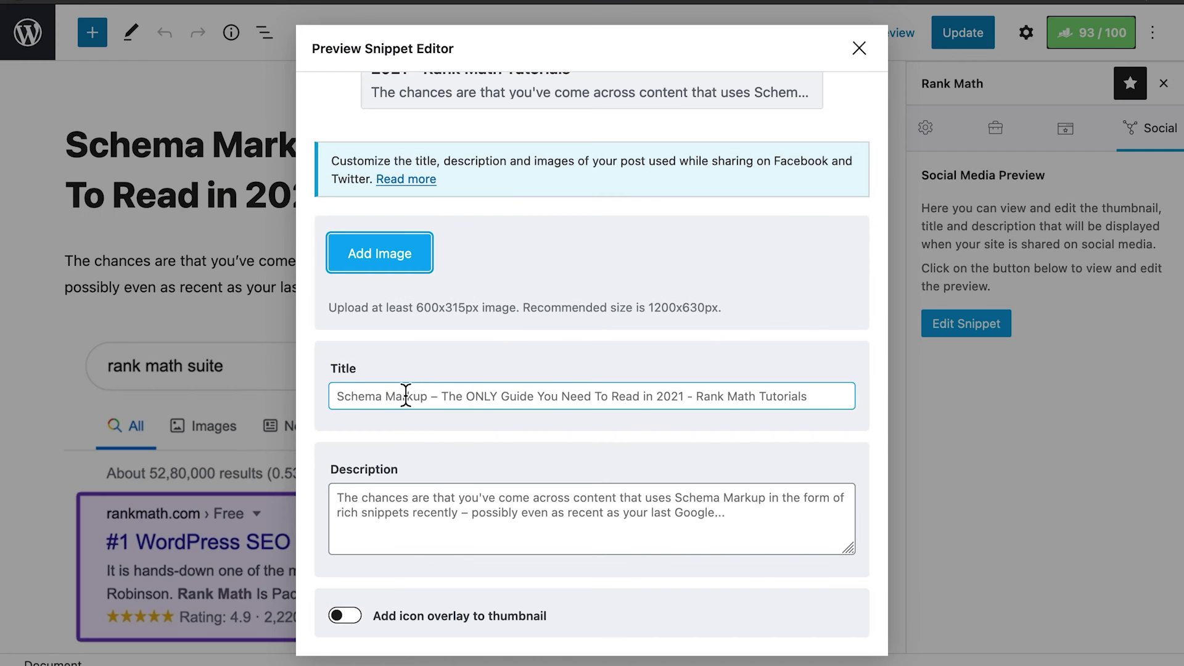
- Select the social share title field, then return to the Facebook preview card
click(368, 396)
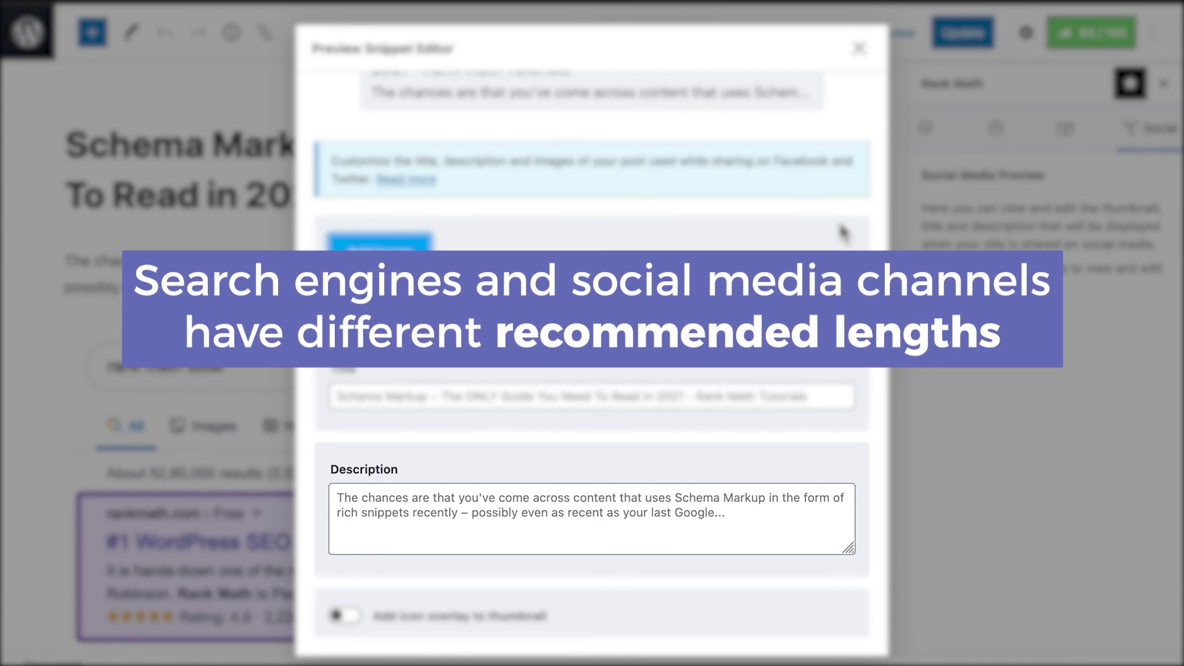
scroll(851, 236, up, 3)
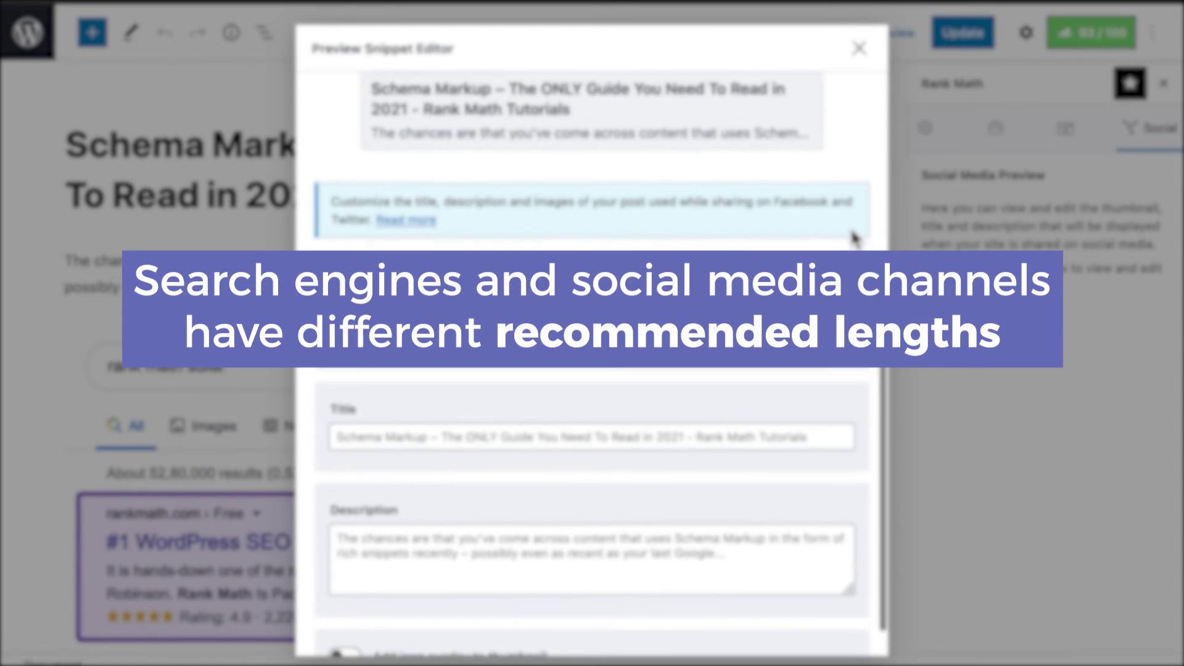
scroll(853, 238, up, 4)
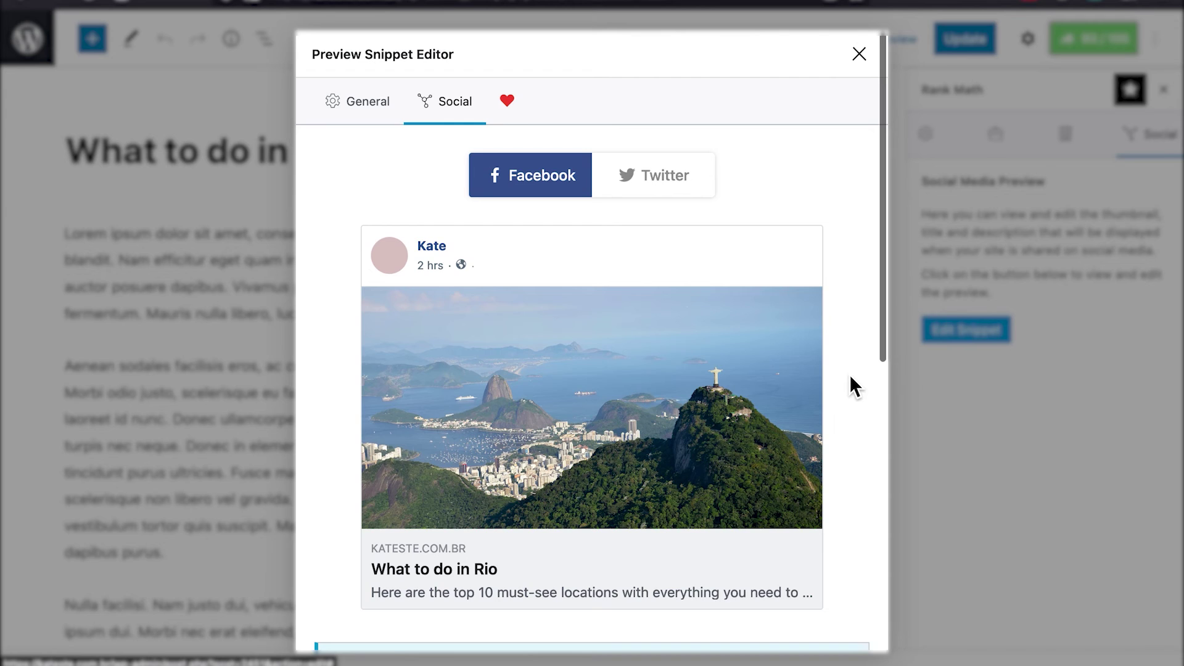
- Enable the Play icon overlay on the thumbnail, then view the Twitter card preview
scroll(851, 377, down, 8)
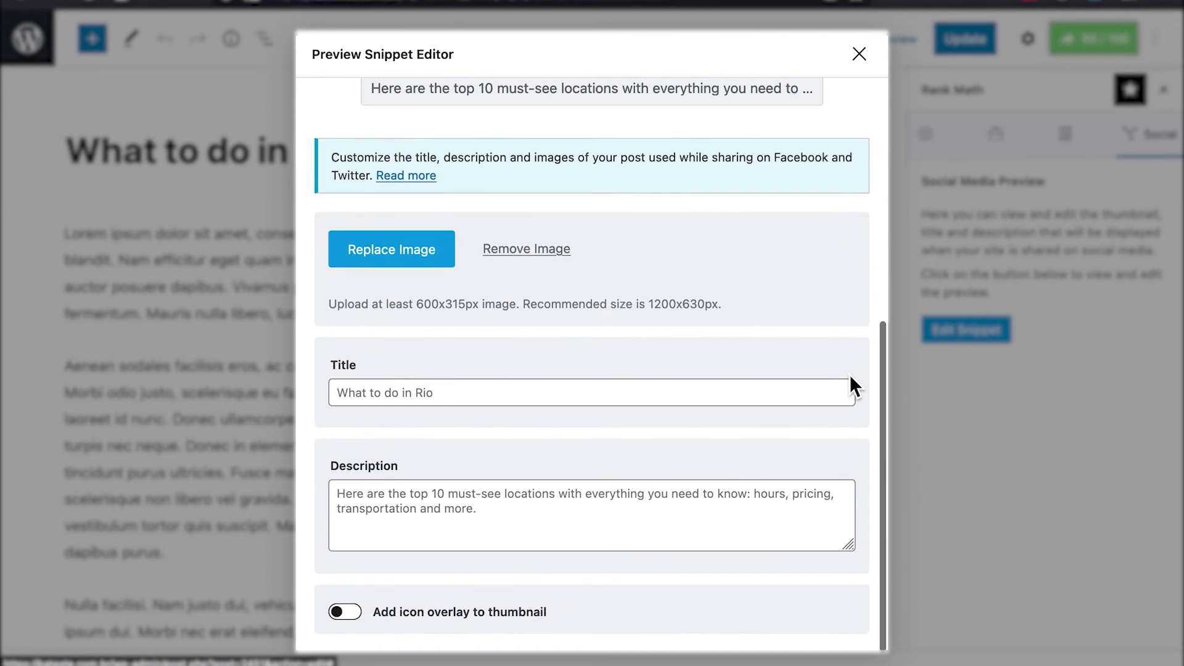
click(350, 612)
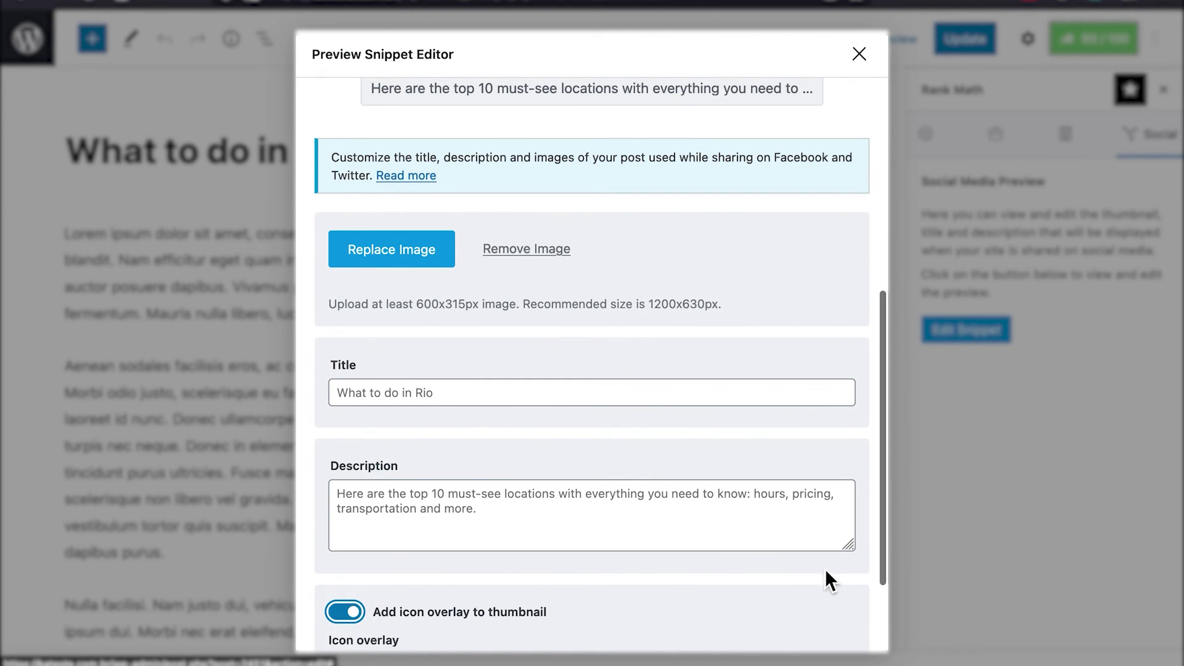
scroll(875, 574, down, 4)
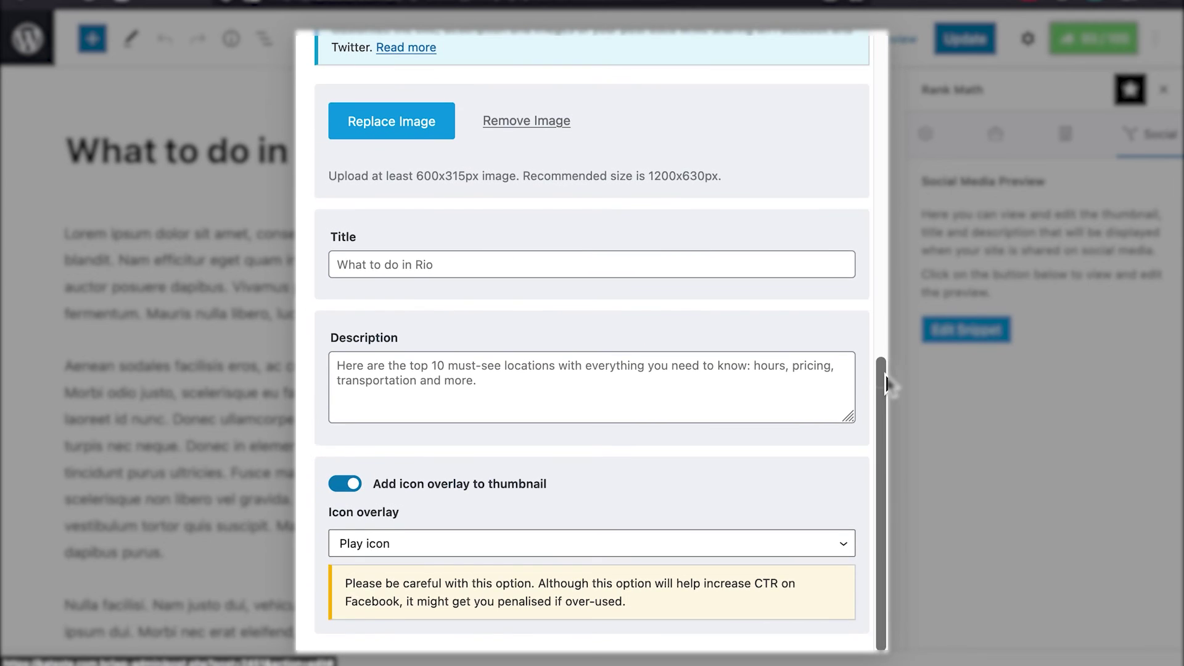
drag(886, 374, 882, 78)
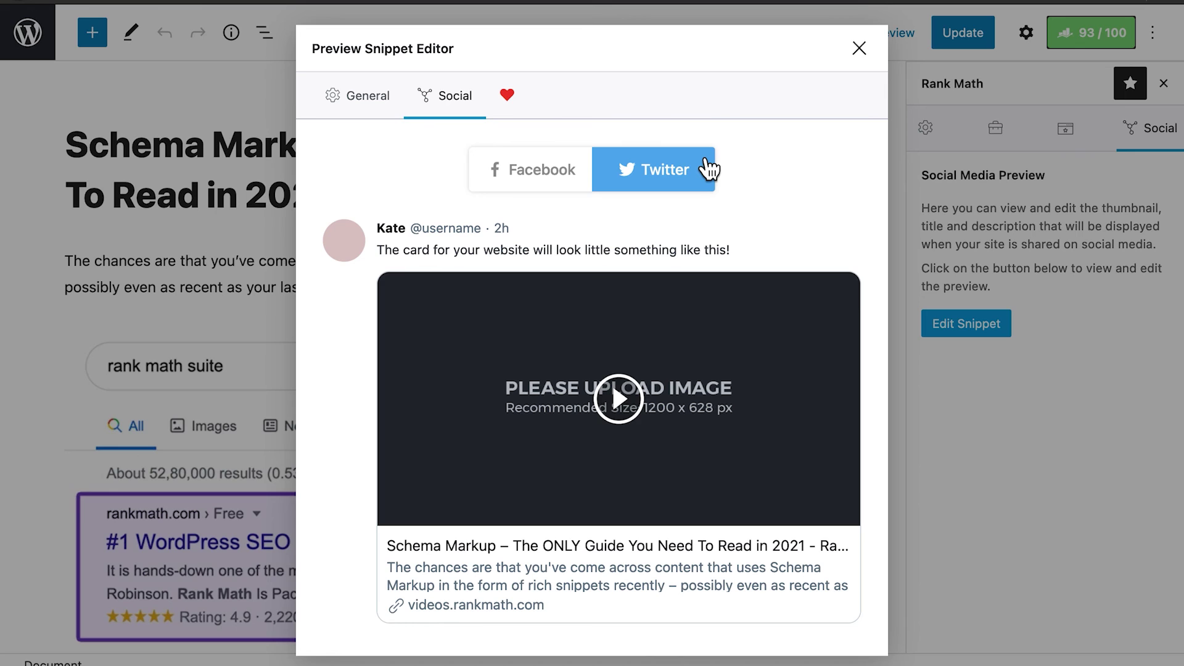
scroll(709, 168, down, 5)
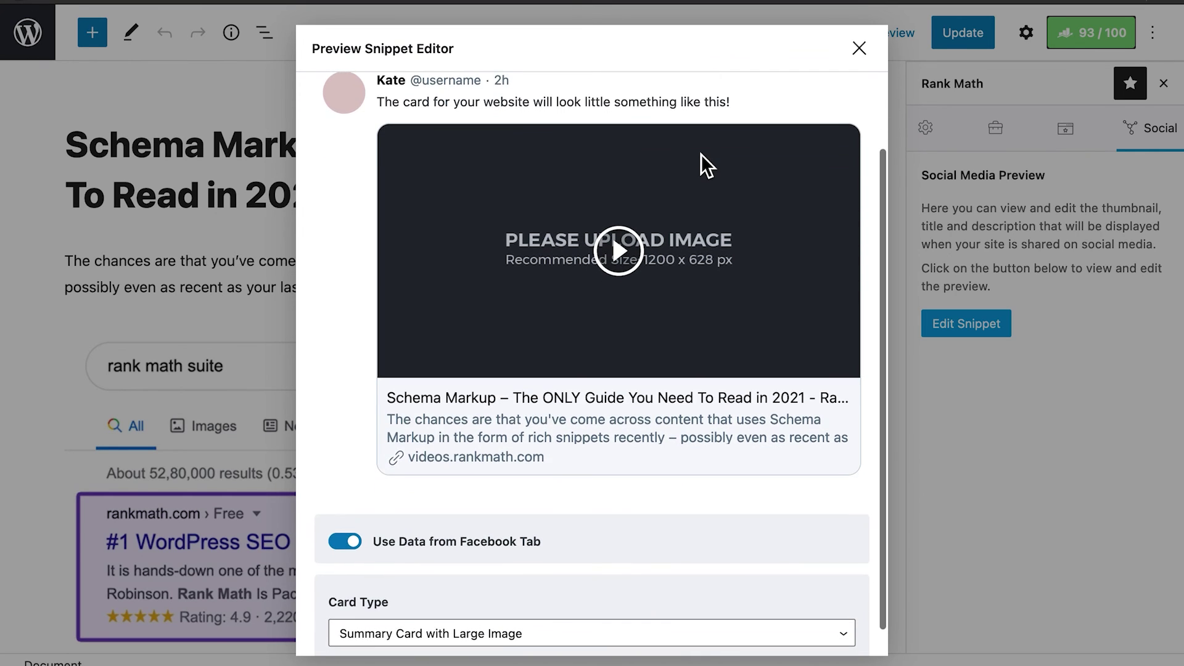
scroll(701, 154, down, 1)
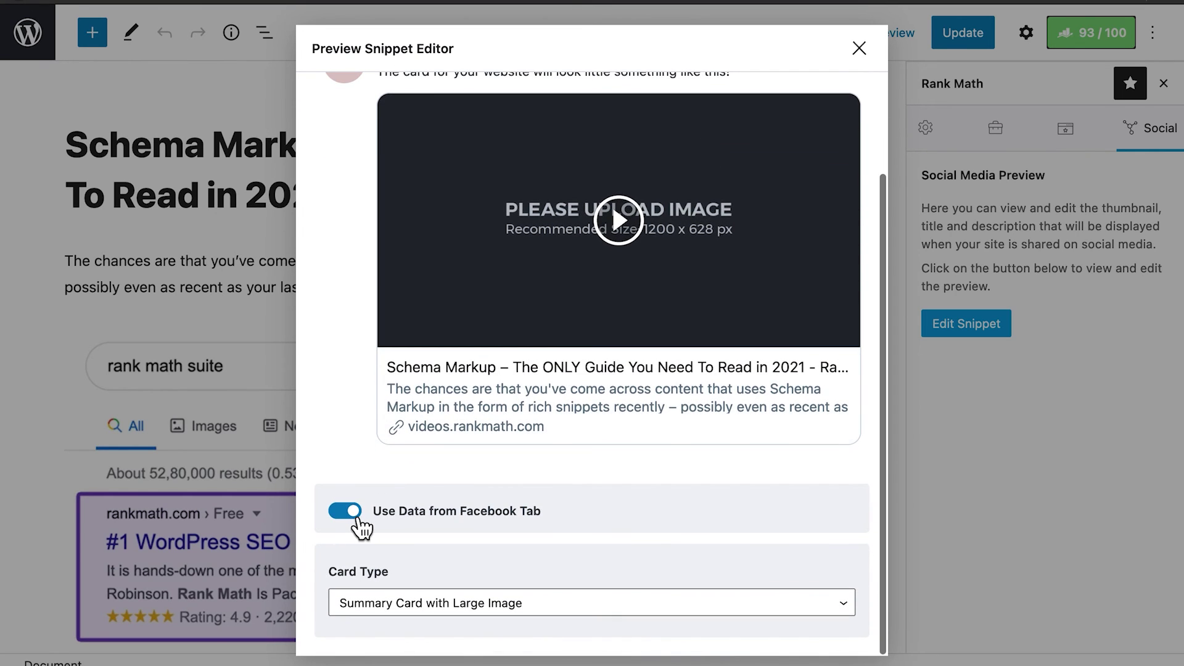
click(358, 521)
scroll(360, 521, down, 3)
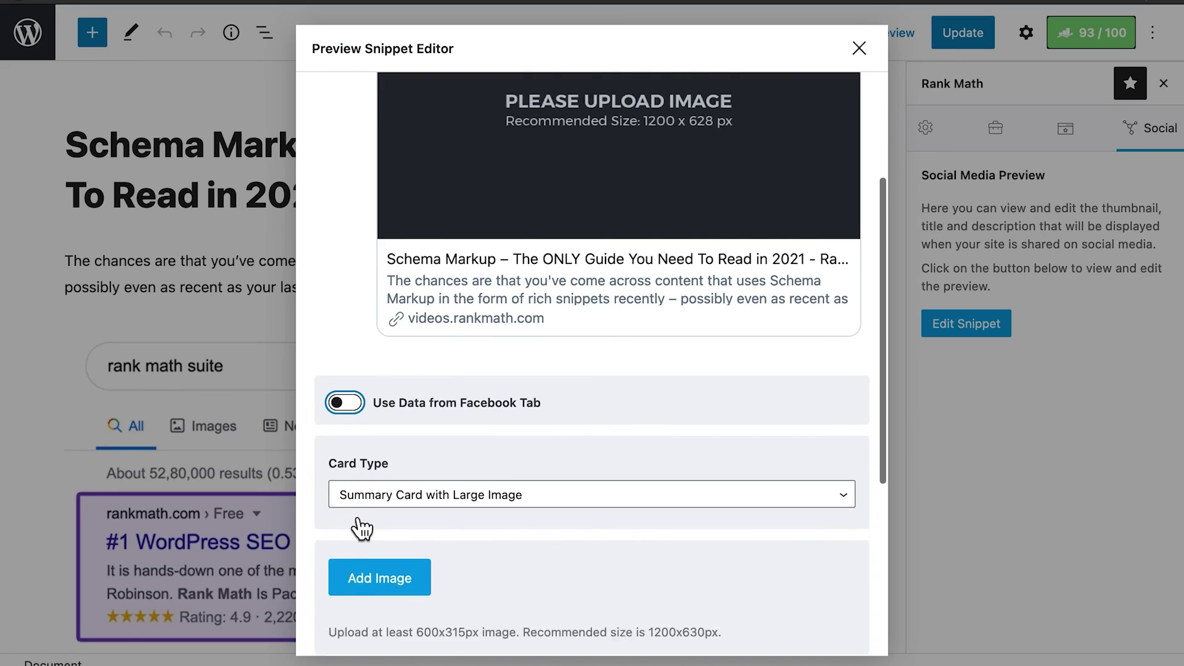
scroll(361, 527, down, 10)
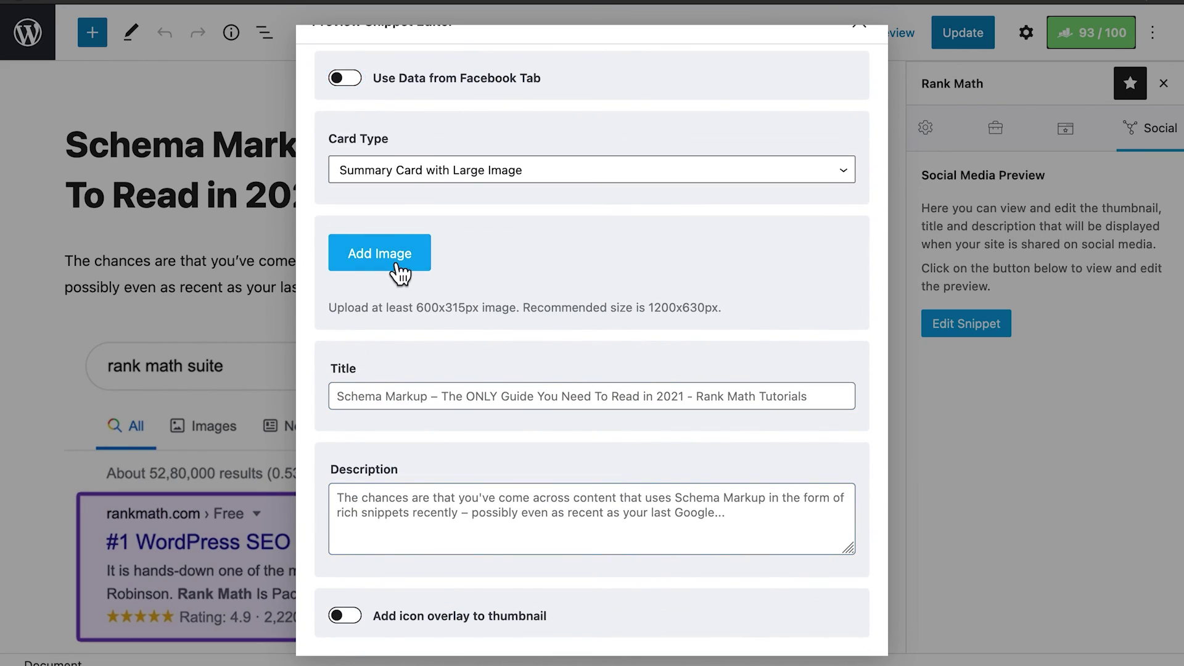
click(421, 395)
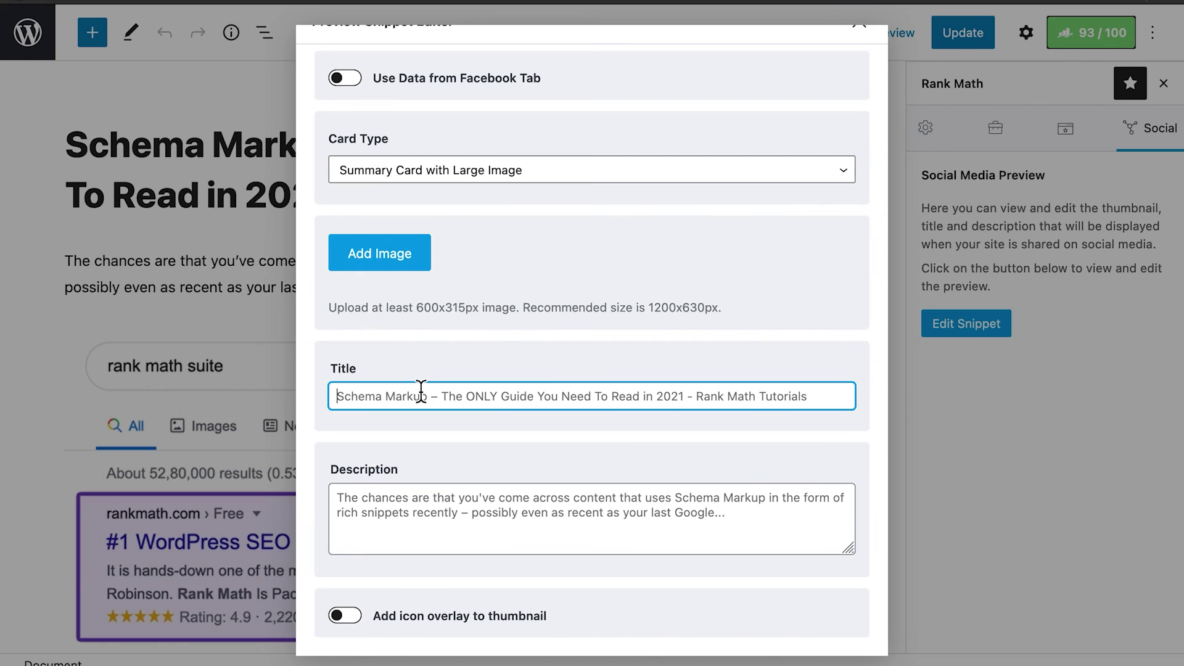
click(384, 517)
click(343, 615)
scroll(516, 521, up, 9)
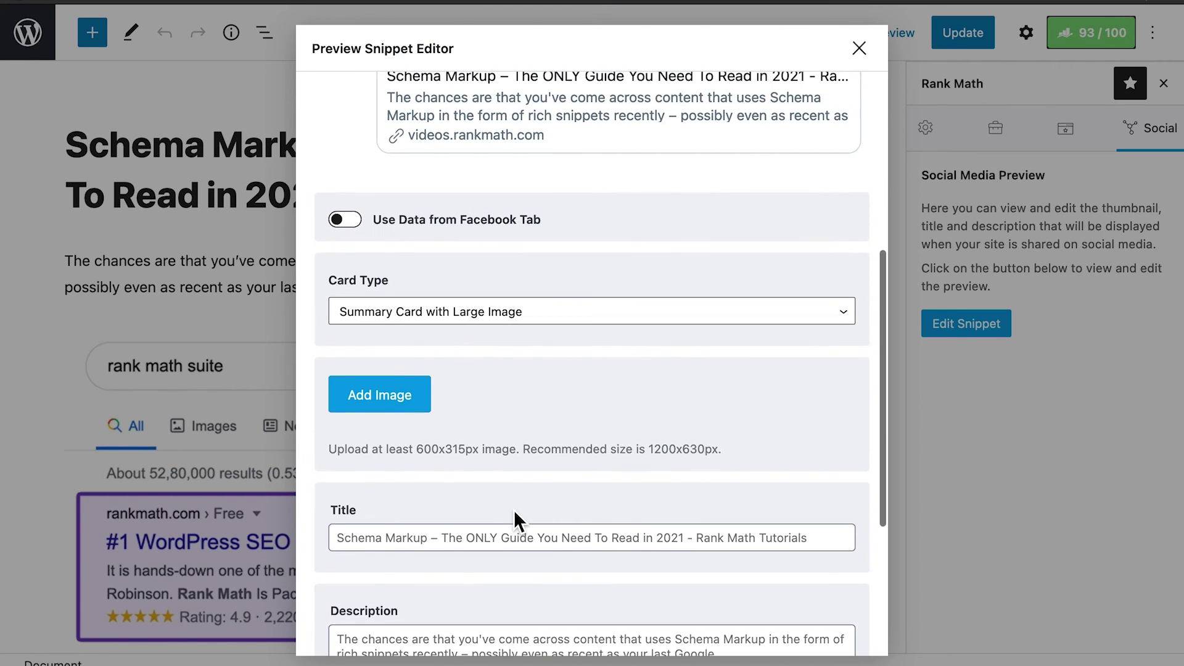
click(344, 609)
scroll(351, 610, down, 3)
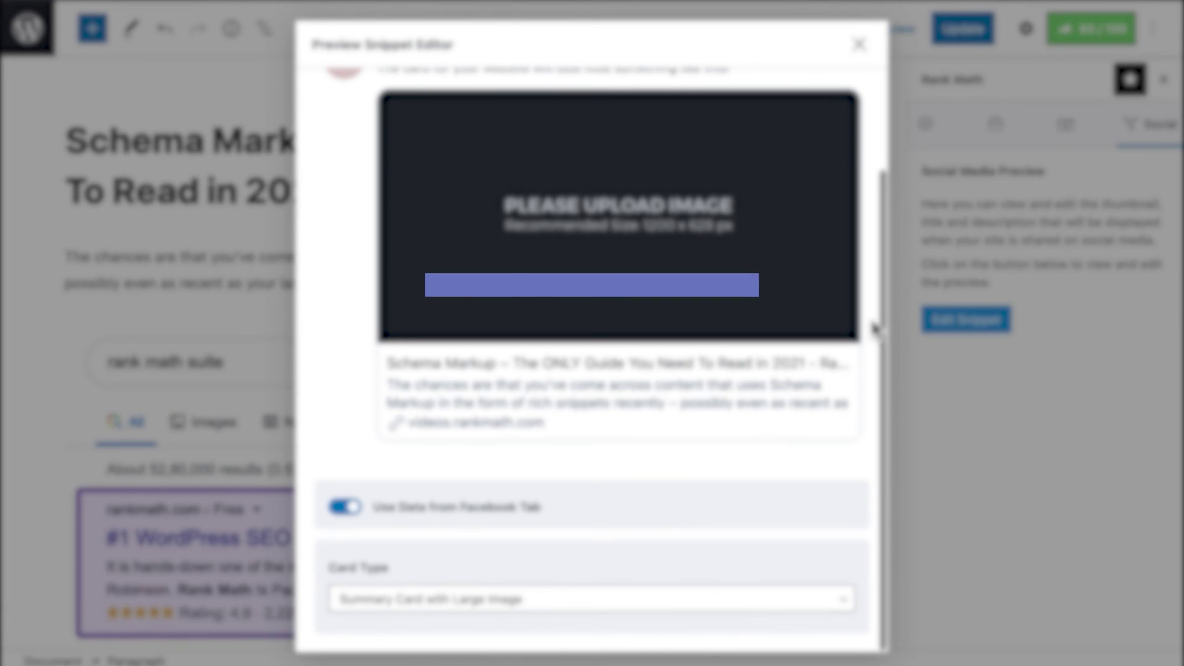
- Try the Summary Card and then App Card Twitter card types
click(535, 609)
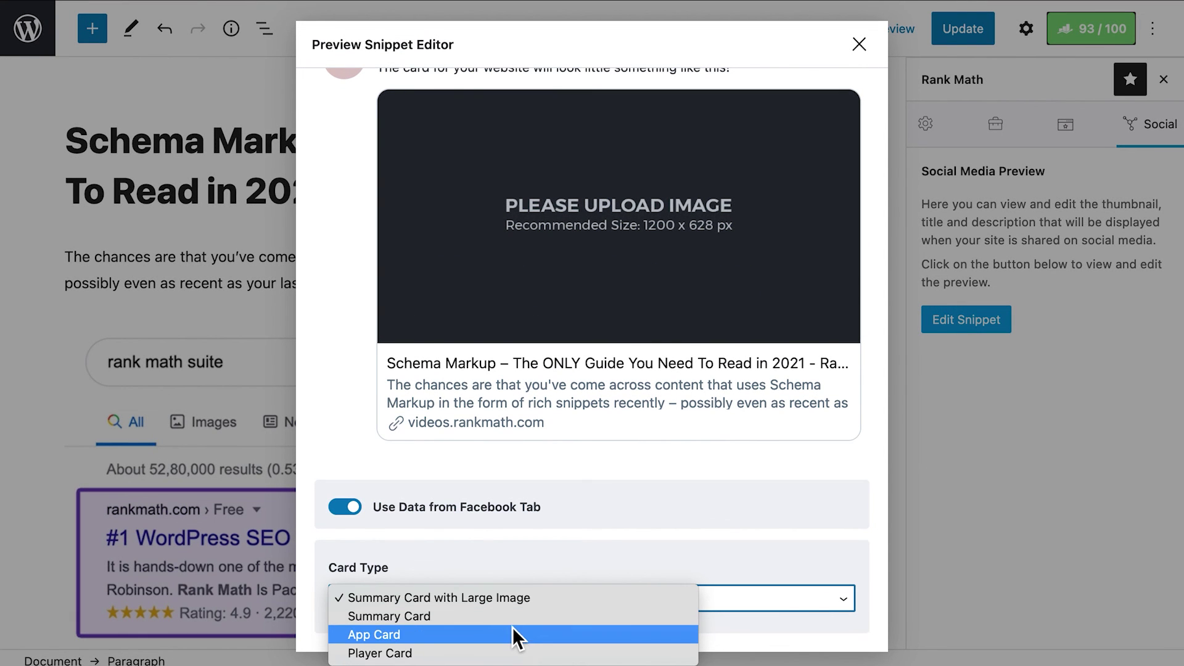
click(512, 619)
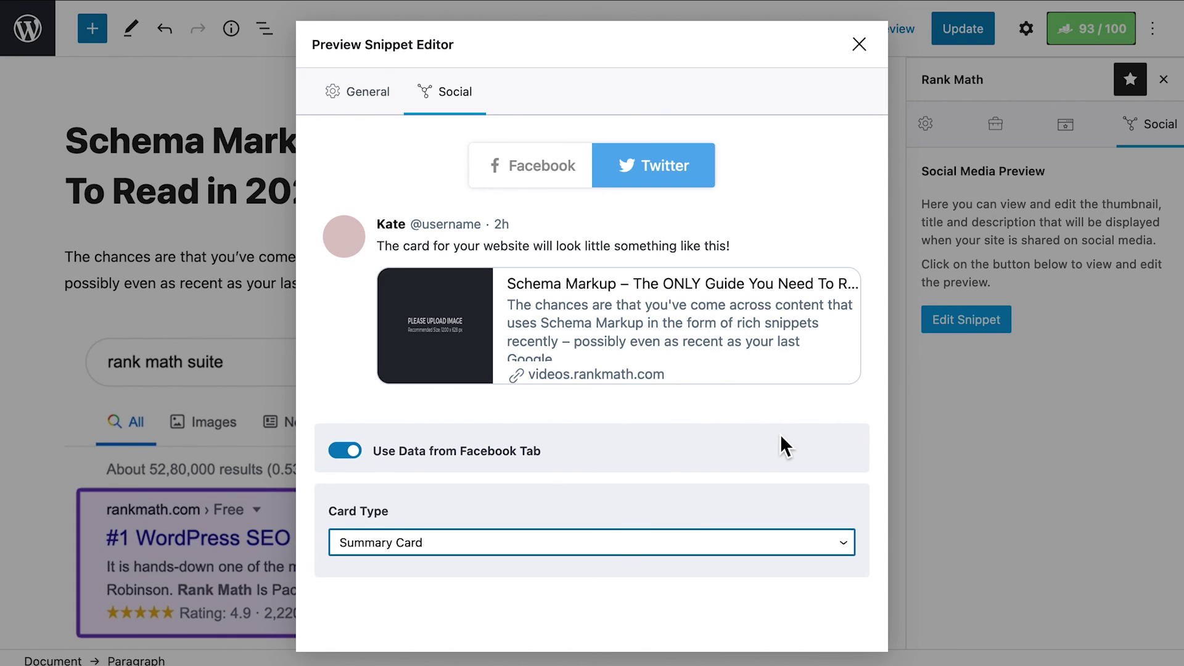
click(651, 542)
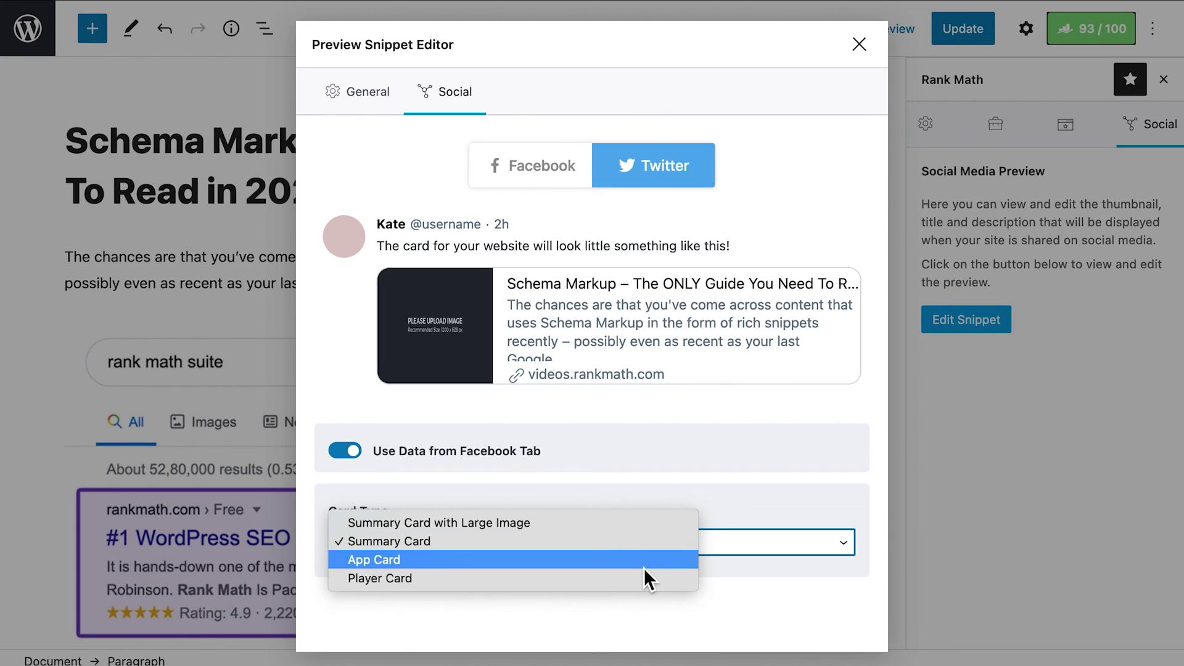
click(644, 565)
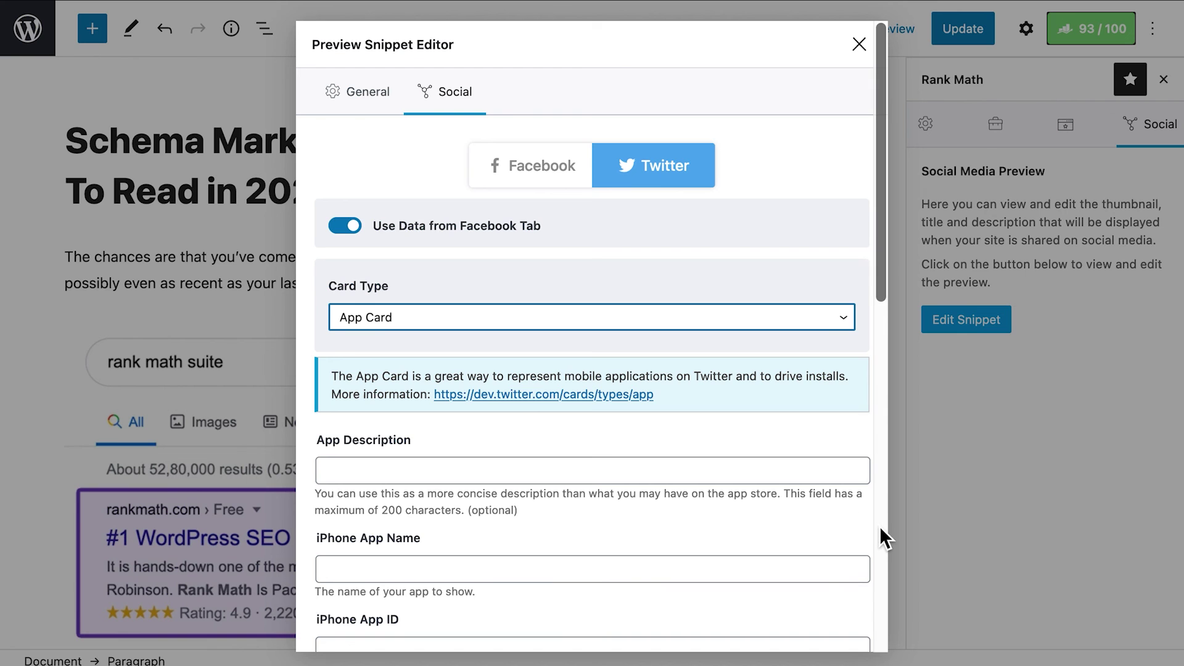
- Set the Twitter card type to Player Card and view its player and stream fields
scroll(880, 526, down, 5)
scroll(879, 526, down, 15)
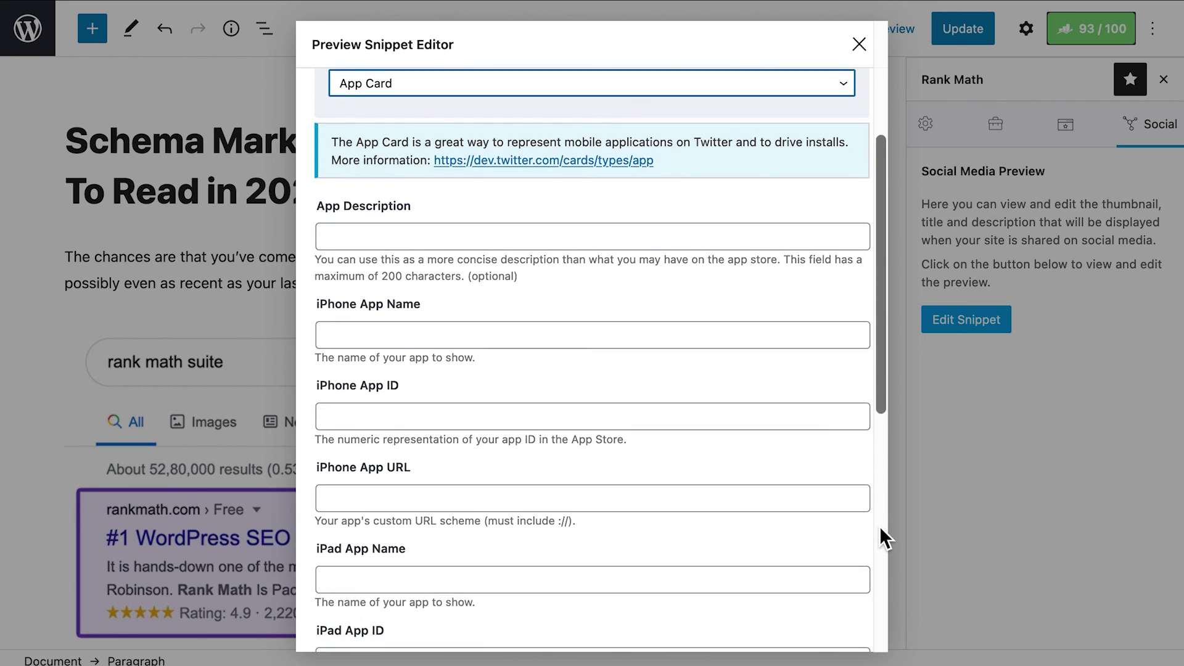
scroll(879, 526, up, 17)
scroll(880, 527, up, 3)
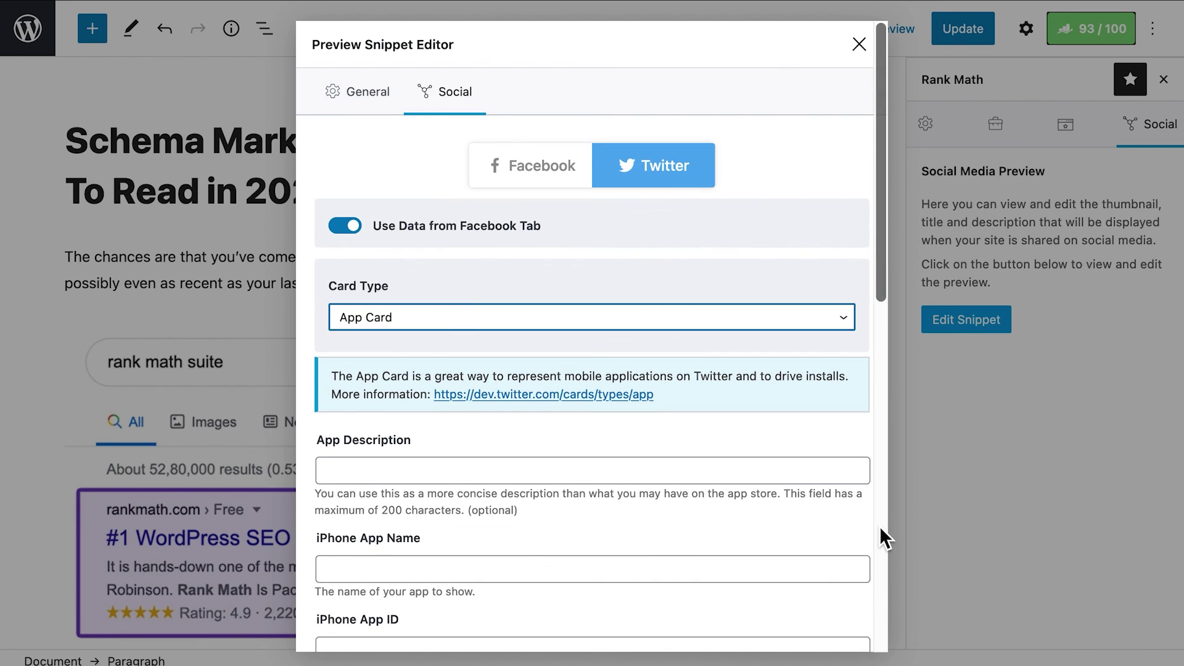
click(615, 333)
click(459, 321)
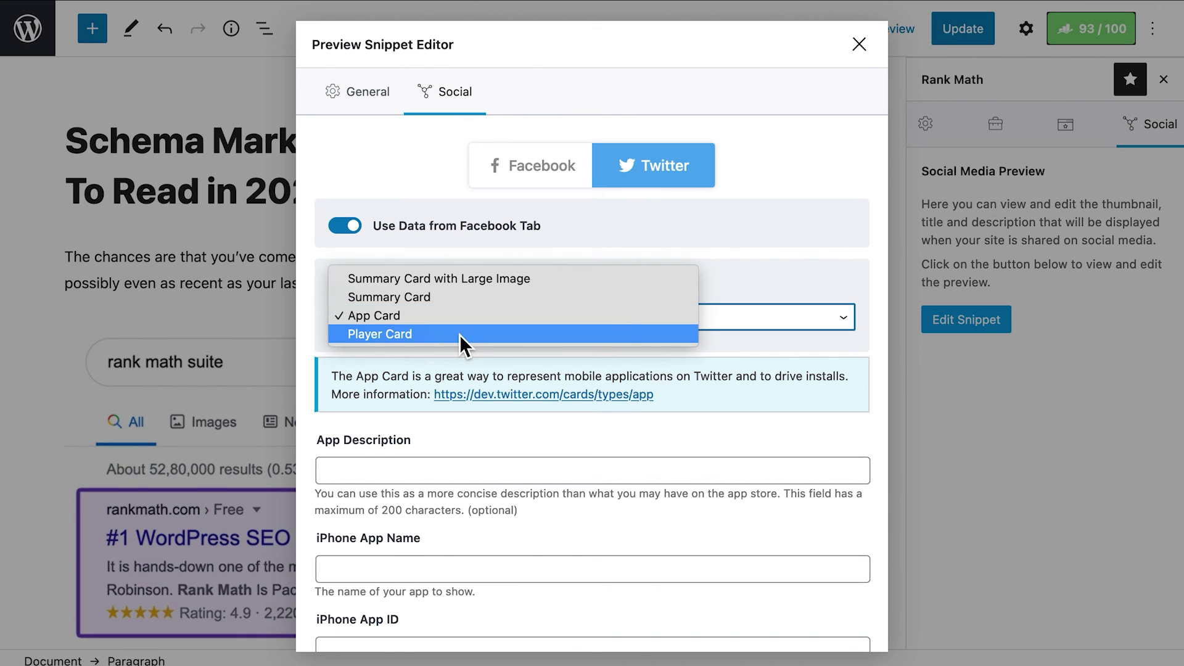
click(460, 334)
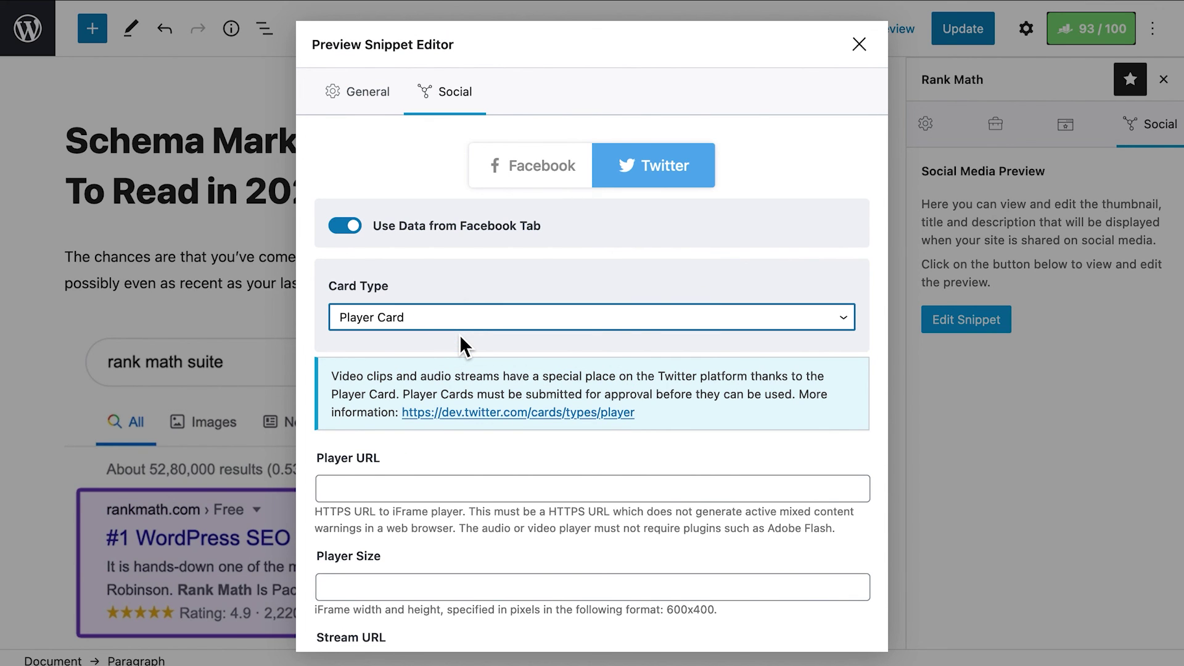
scroll(460, 334, down, 4)
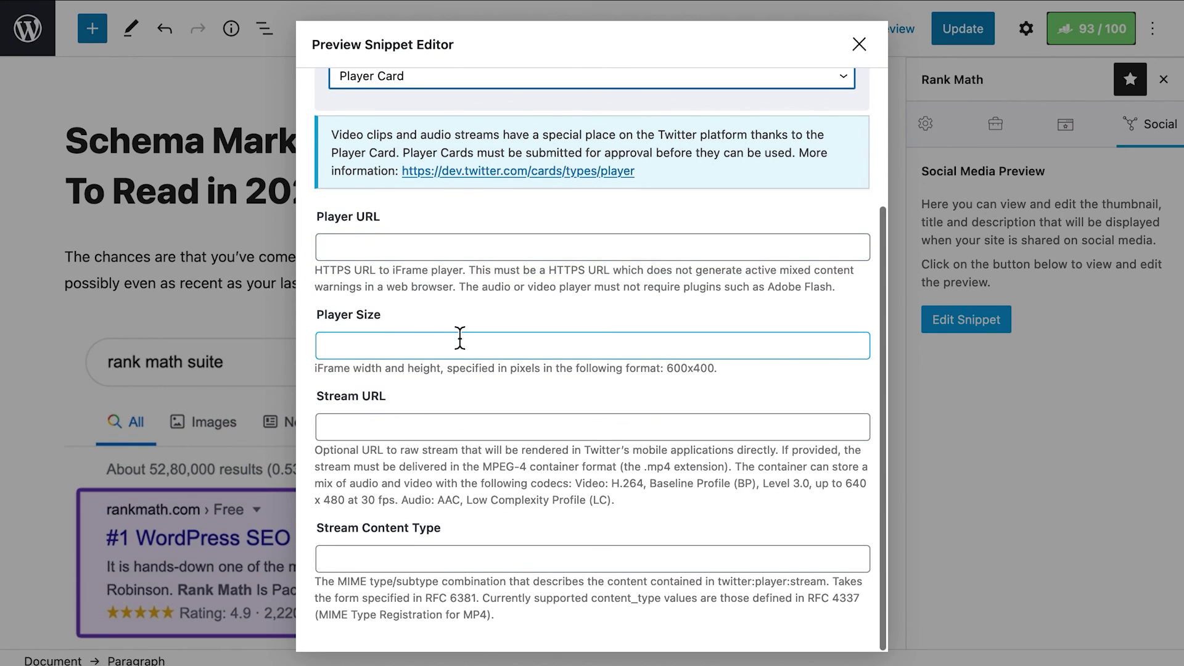